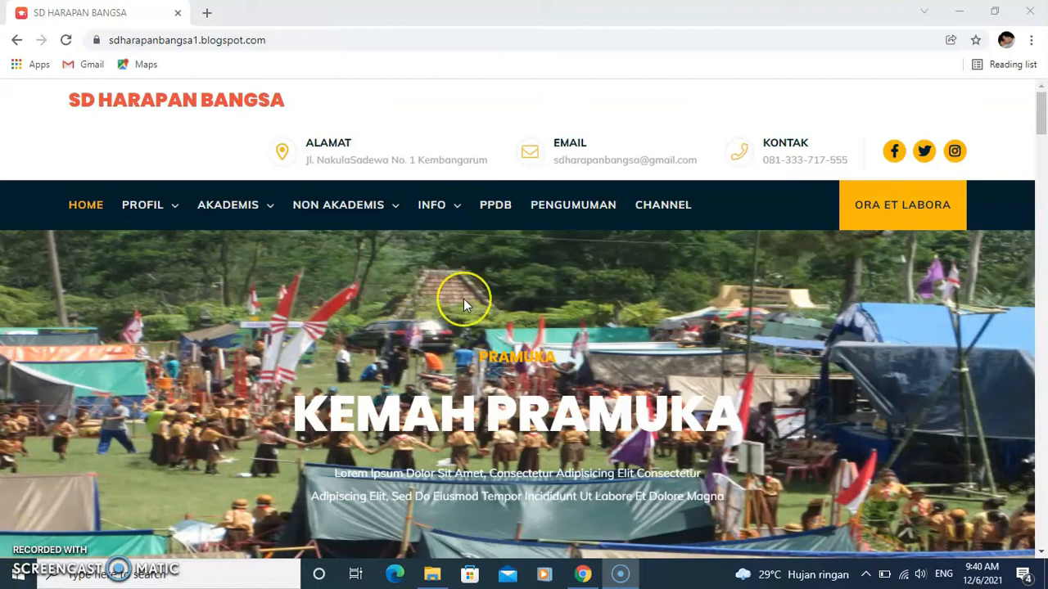
Step: Examine the home page and navigation menus of the SD HARAPAN BANGSA school website
scroll(463, 299, down, 2)
scroll(450, 293, up, 2)
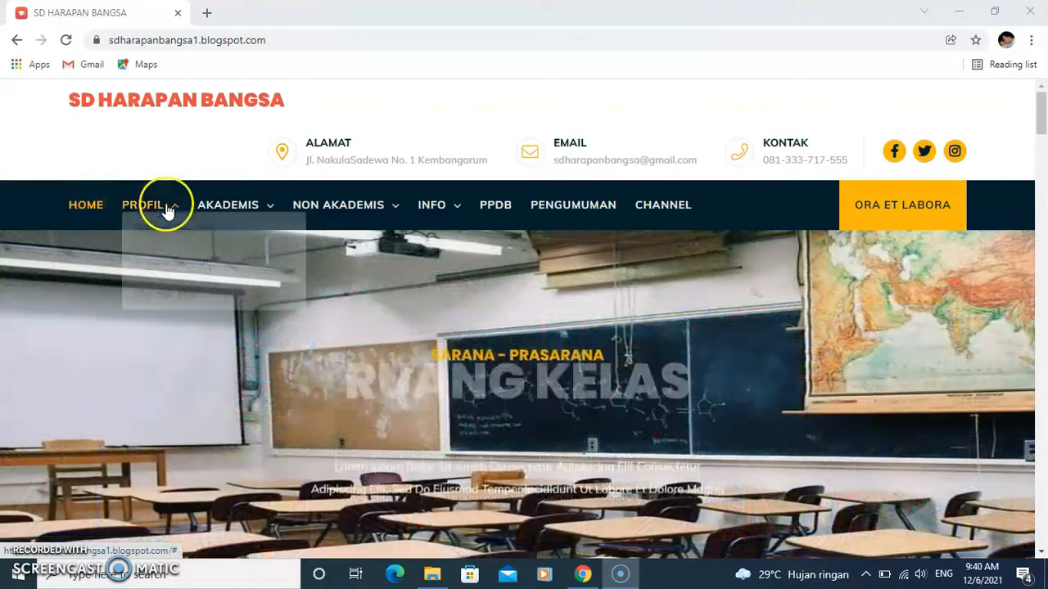
mouse_move(175, 206)
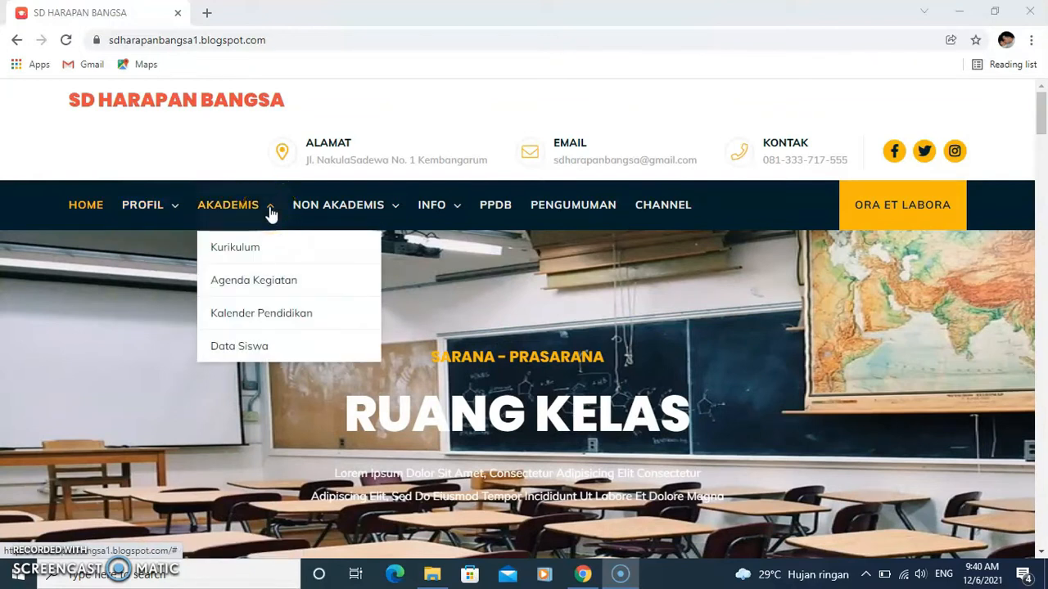
mouse_move(380, 212)
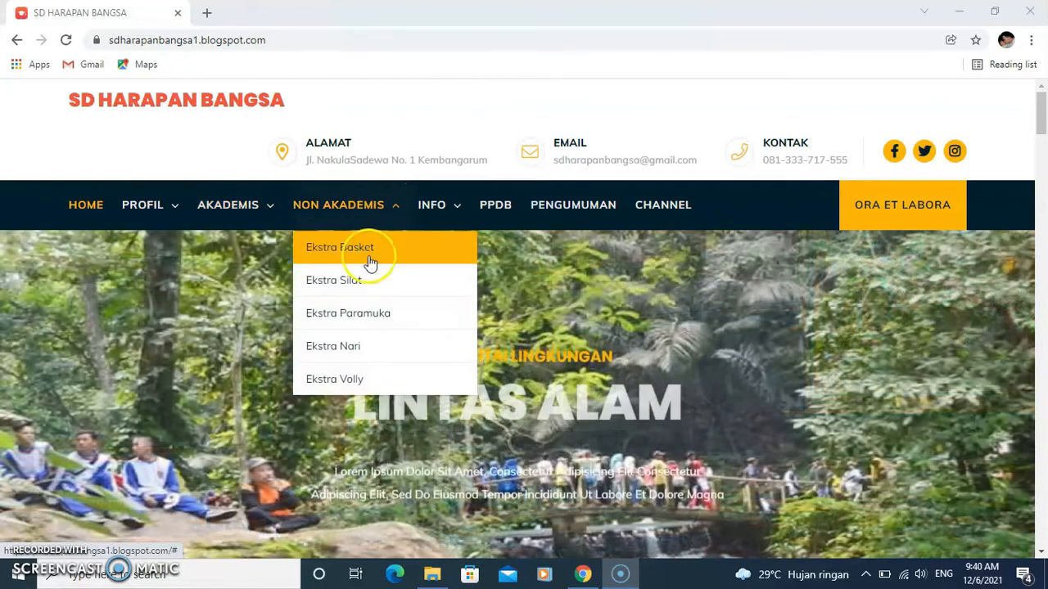
mouse_move(451, 206)
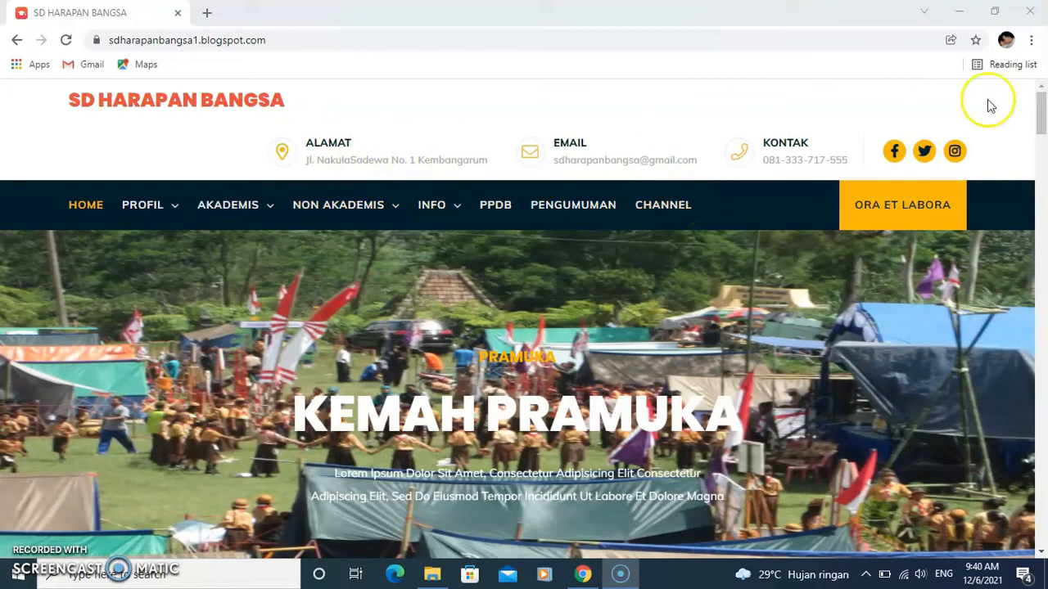
drag(1042, 110, 1036, 25)
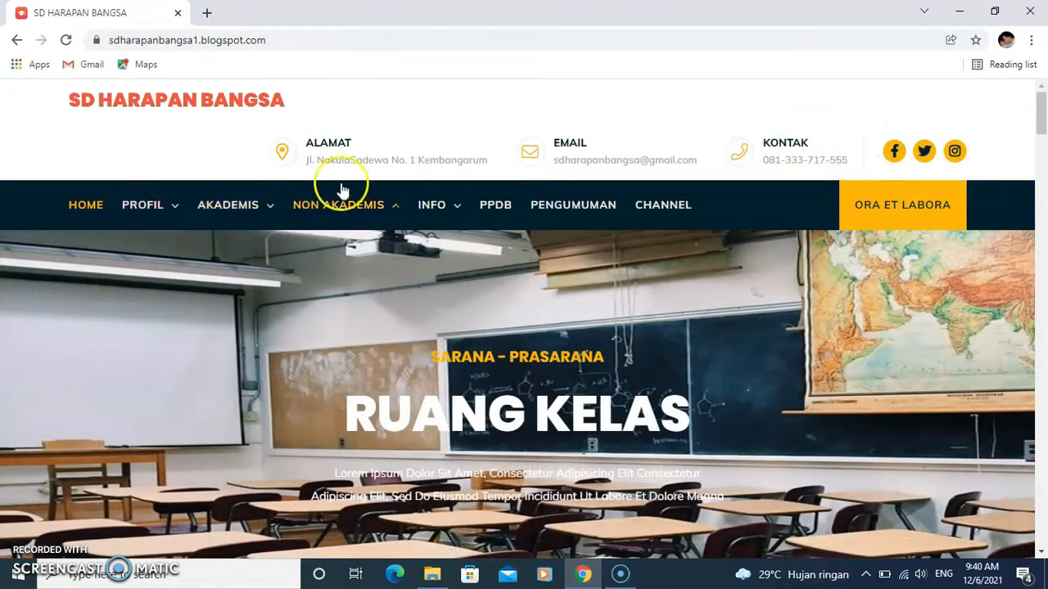
scroll(377, 417, down, 5)
scroll(375, 335, up, 5)
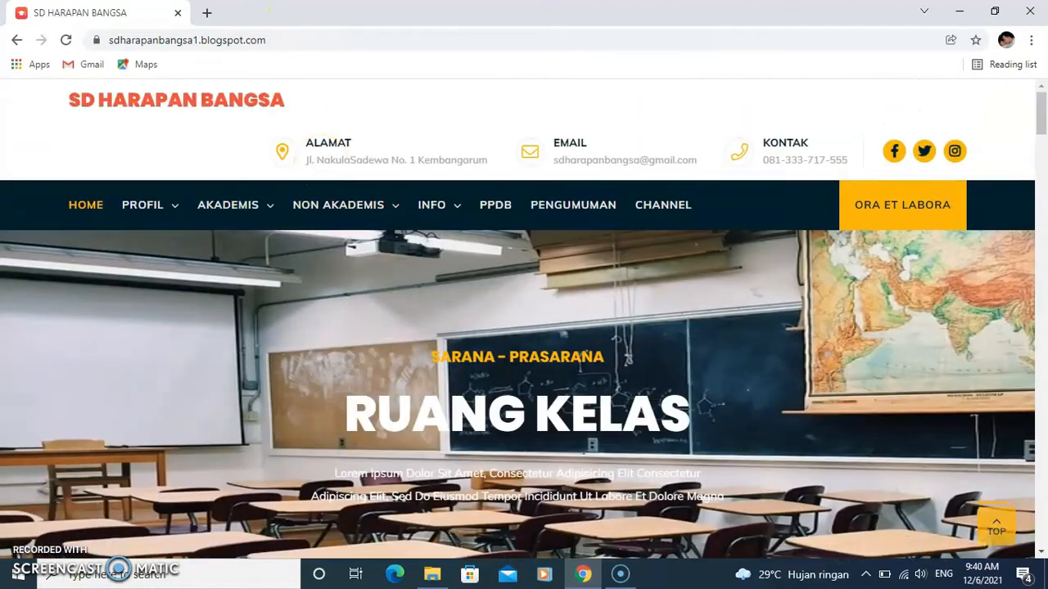
Step: Open blogger.com in a new browser tab
click(205, 13)
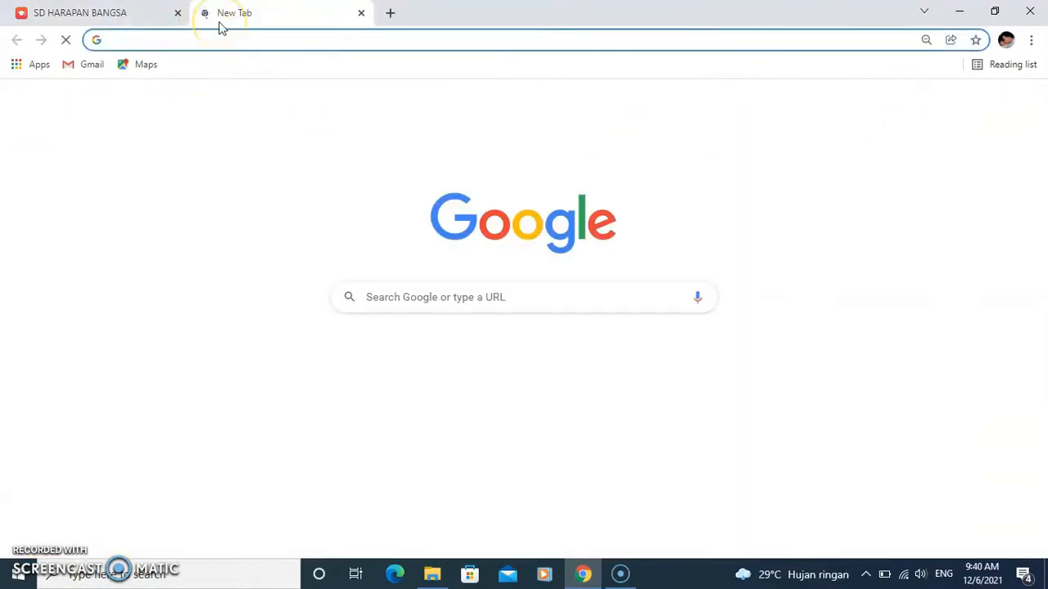
click(554, 133)
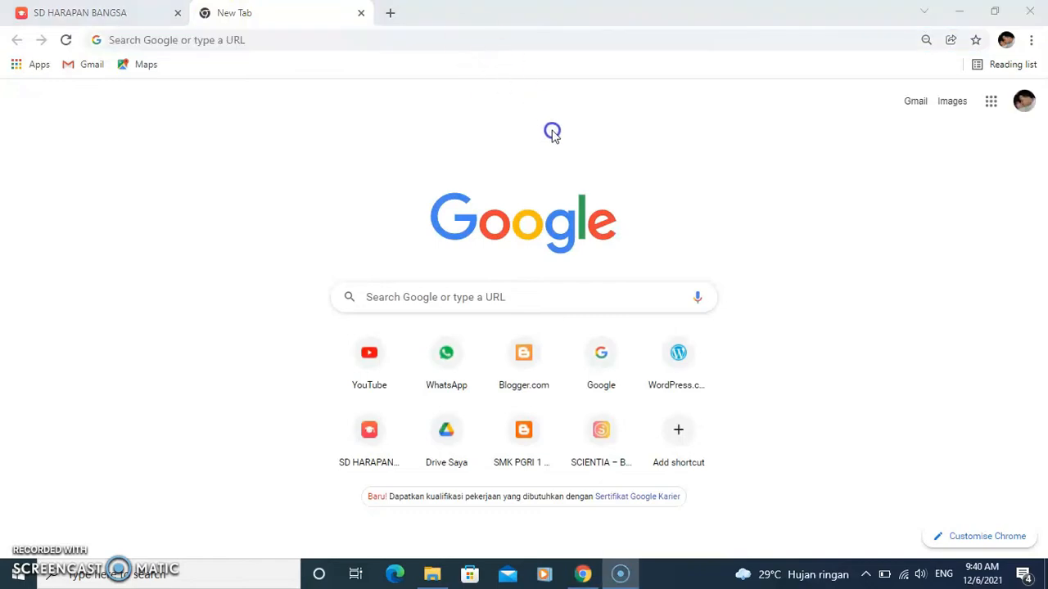
click(233, 36)
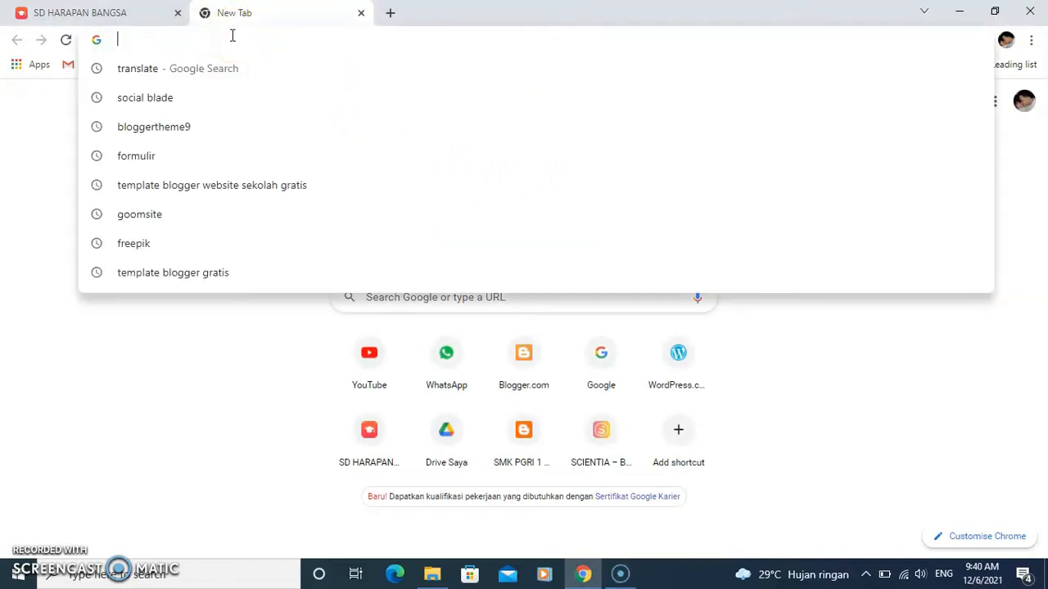
text(blogger)
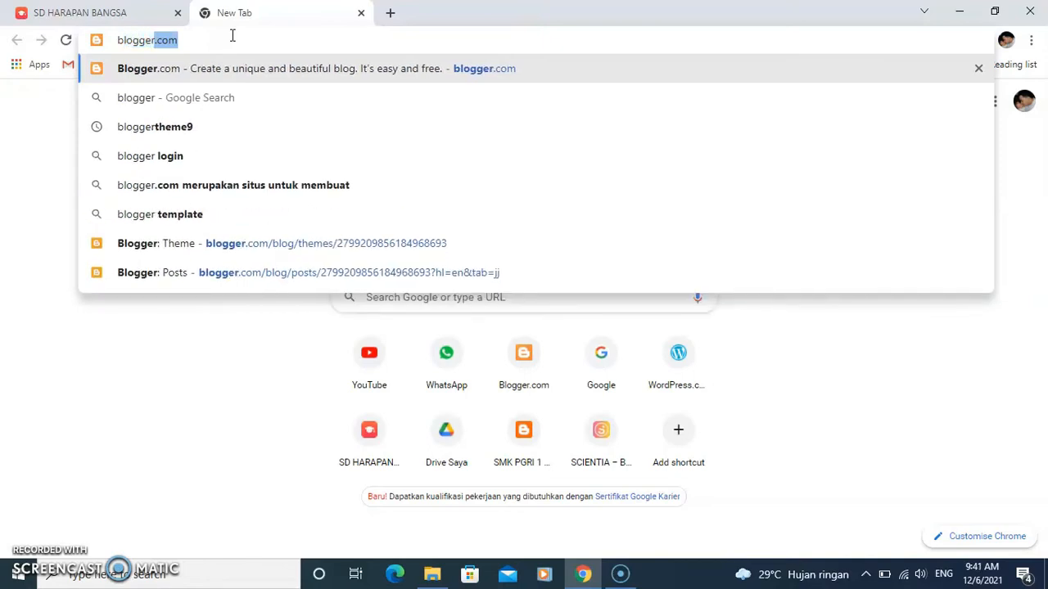
key(Return)
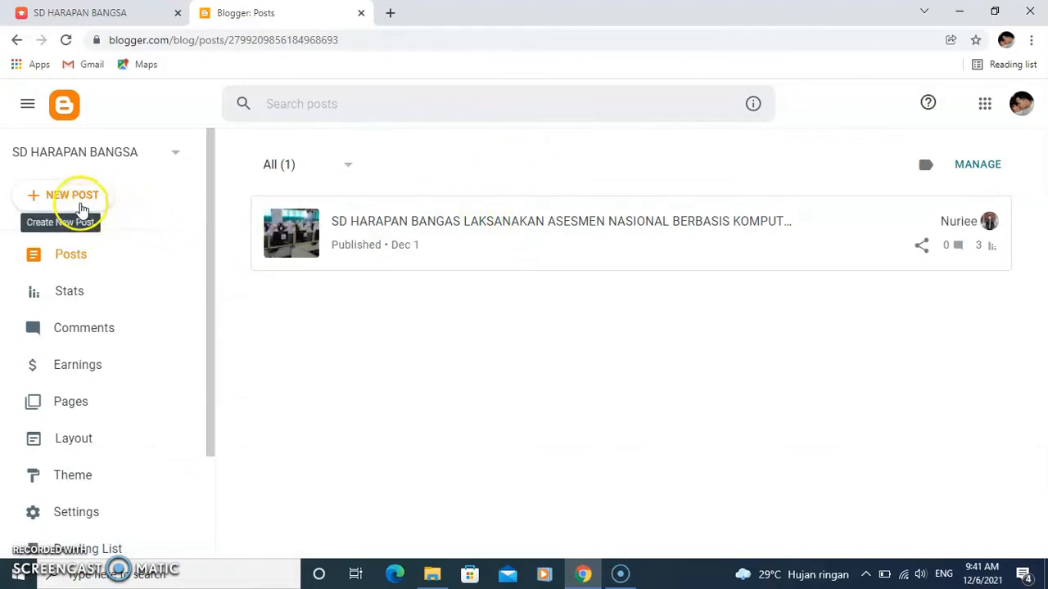
Step: Start a new blog from the list of existing blogs and title it SMK HARAPAN
click(177, 155)
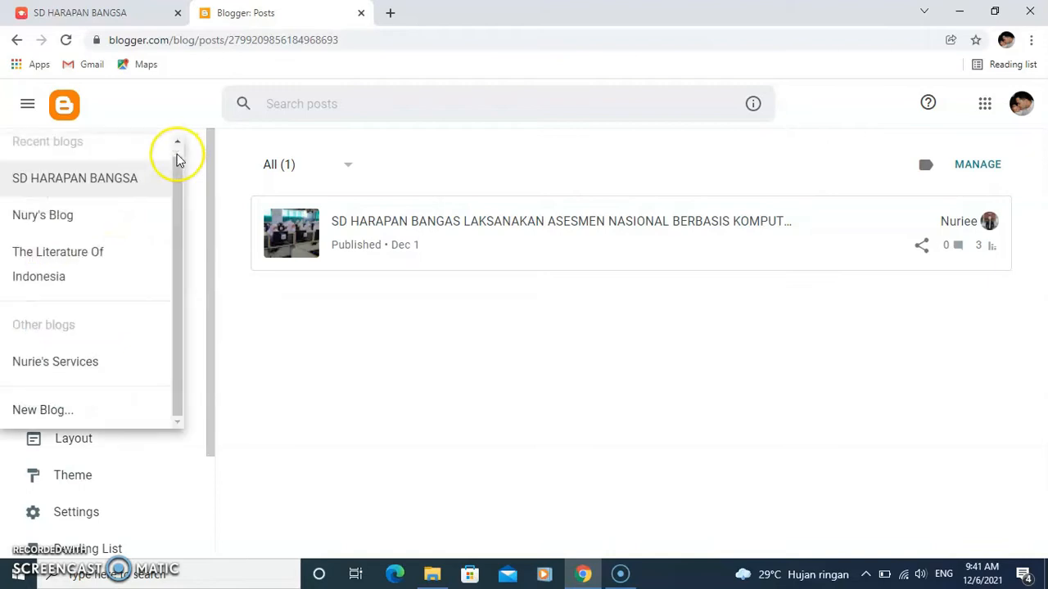
scroll(74, 278, up, 1)
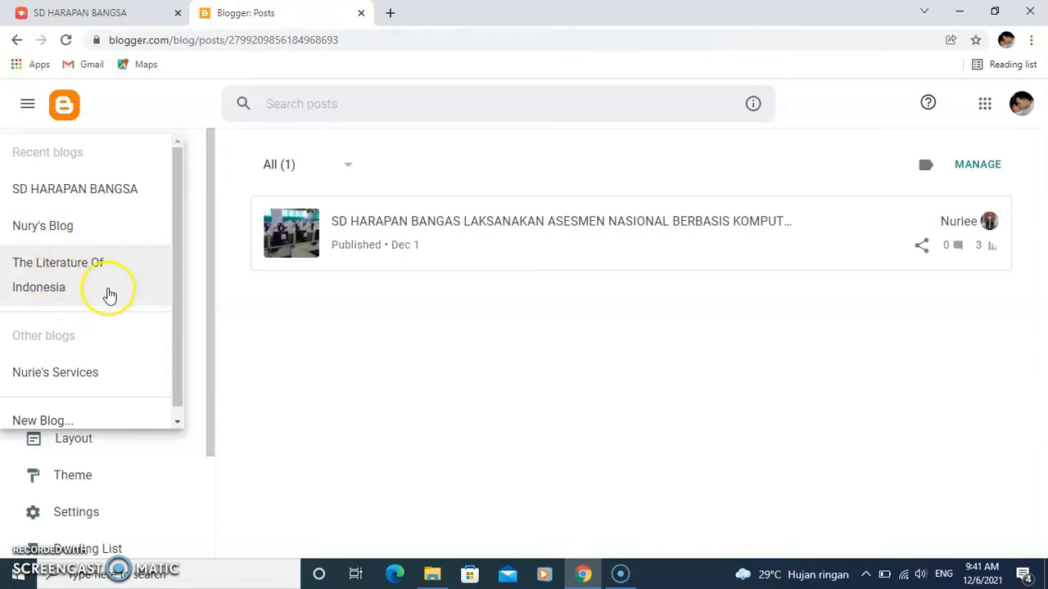
scroll(122, 348, down, 1)
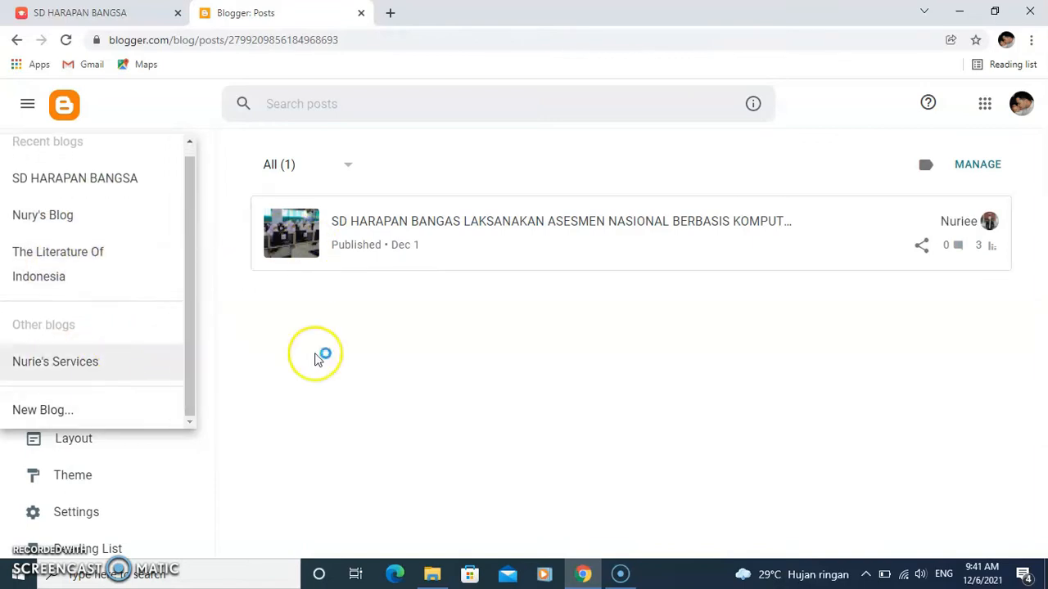
drag(177, 312, 179, 274)
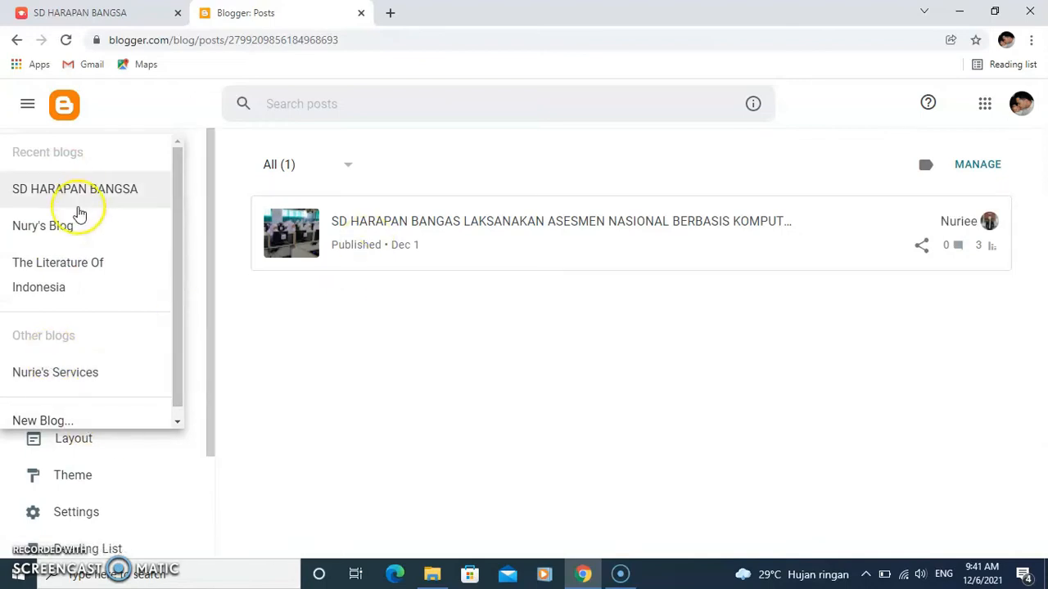
scroll(81, 229, down, 1)
click(21, 412)
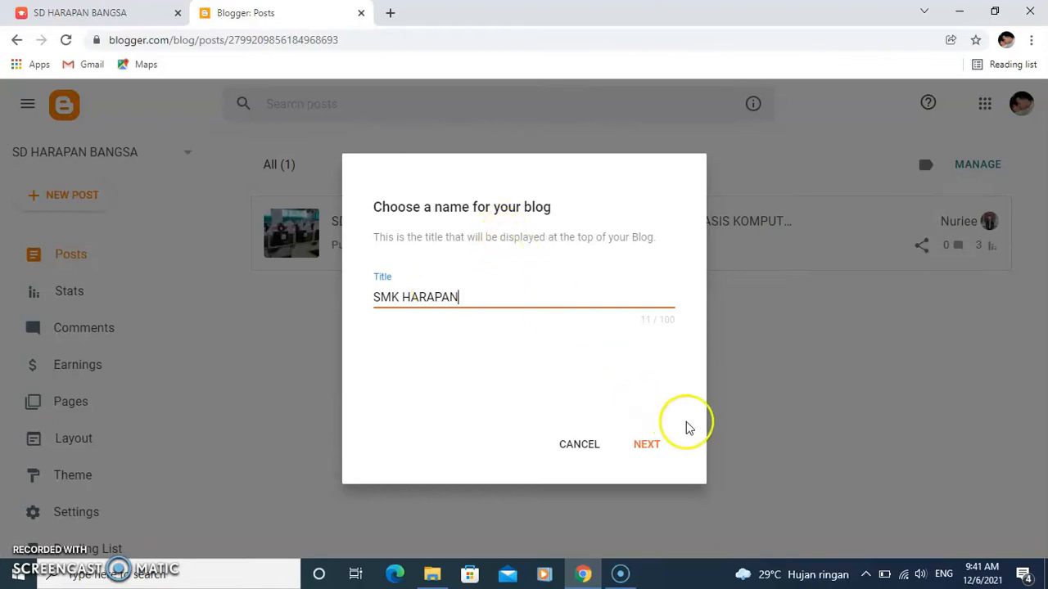
click(646, 446)
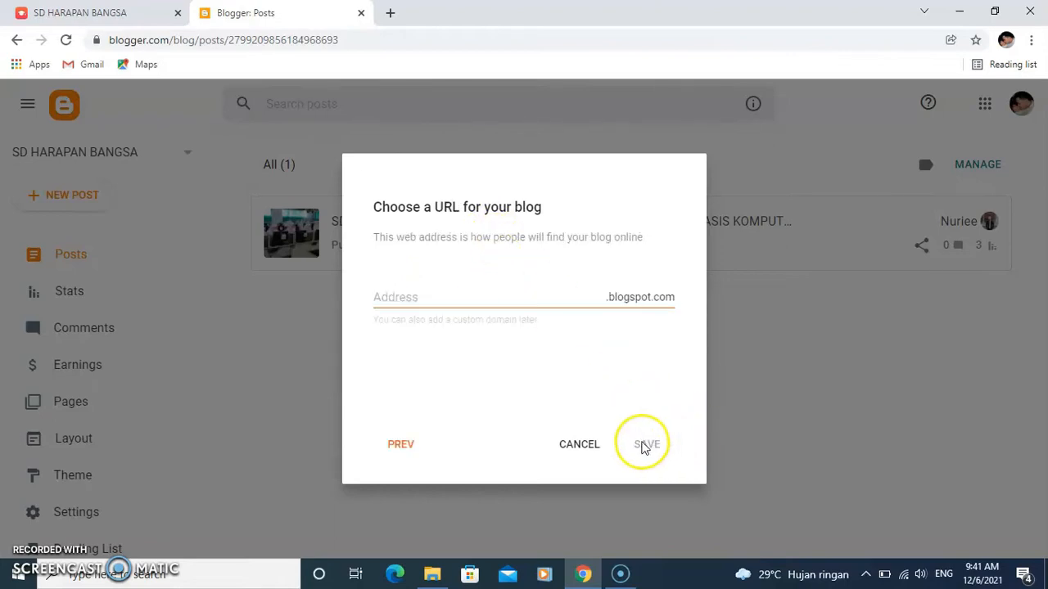
Step: Set the new blog's address to smkharapan01.blogspot.com and save the blog
click(468, 298)
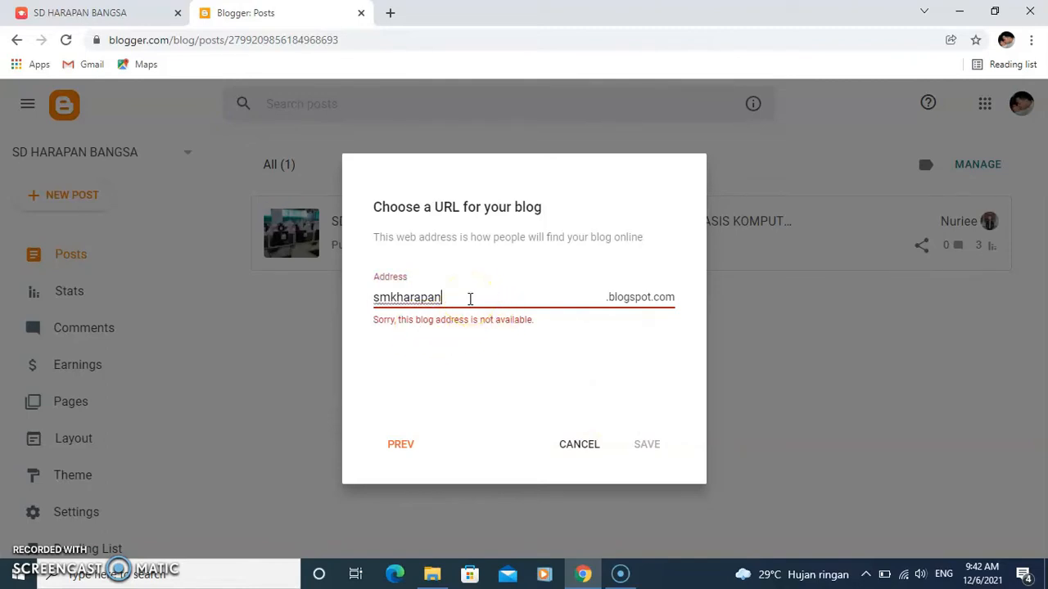
text(1)
key(BackSpace)
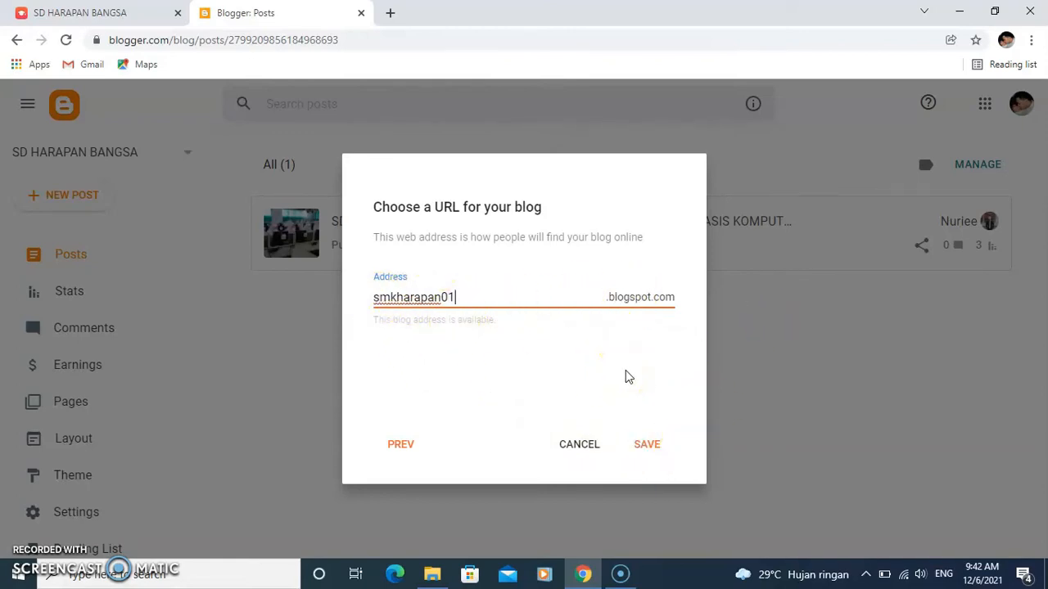
click(655, 452)
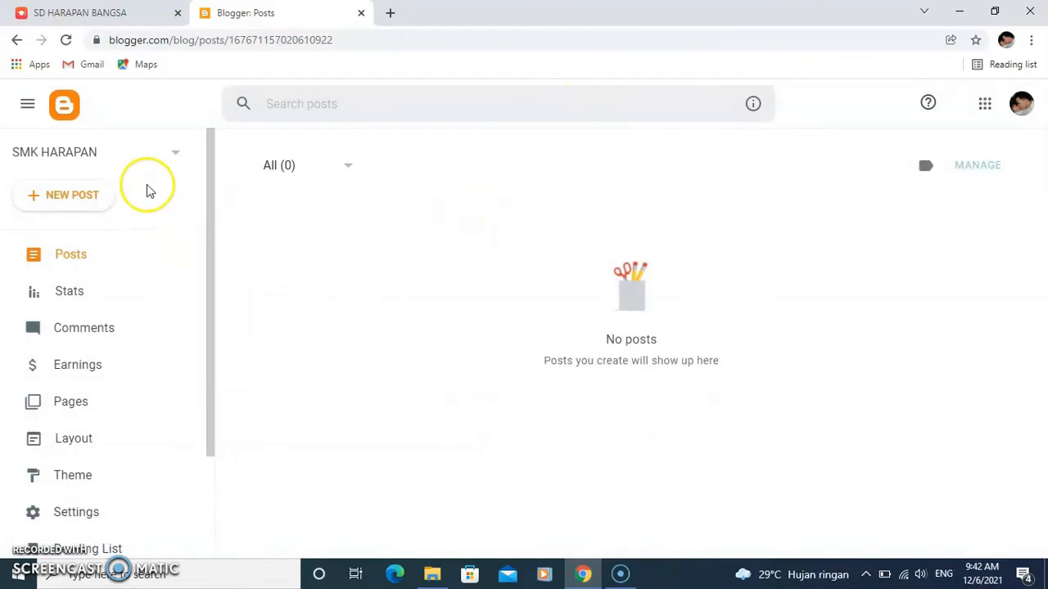
Step: View the published SMK HARAPAN blog and check its sidebar and search function
scroll(142, 221, down, 2)
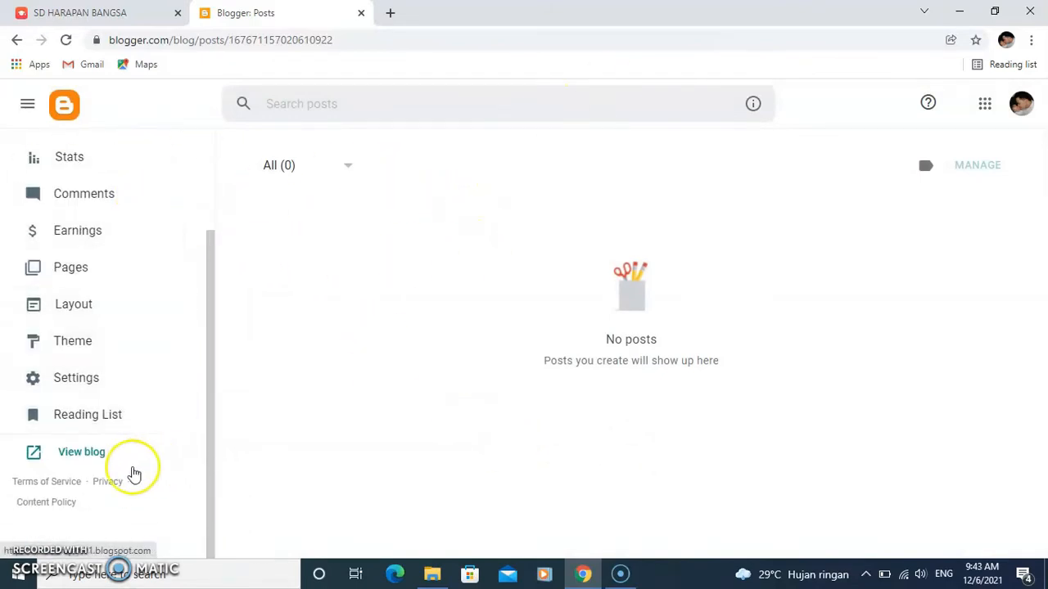
click(83, 461)
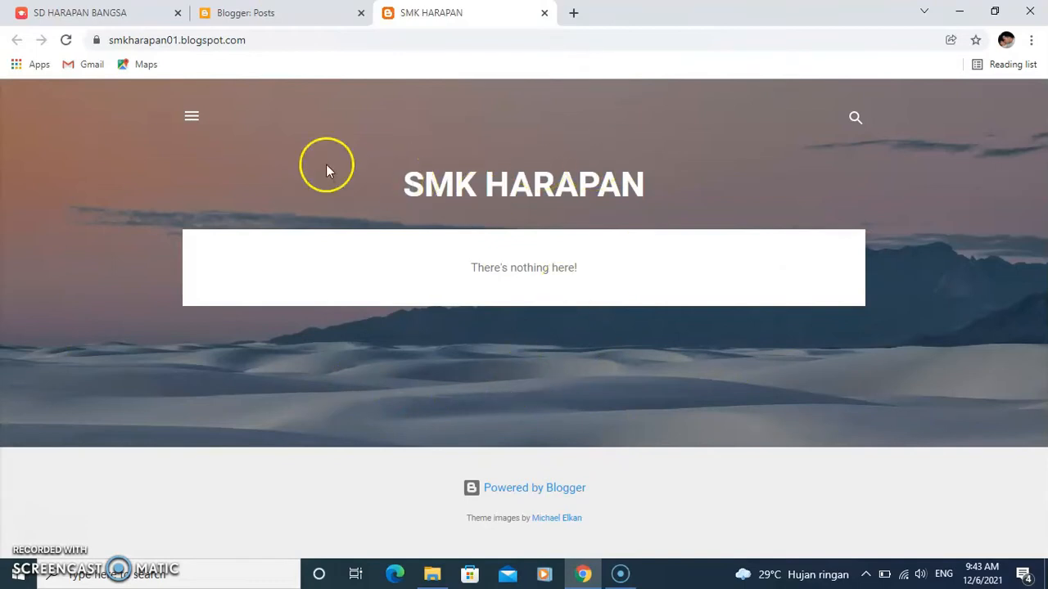
click(188, 116)
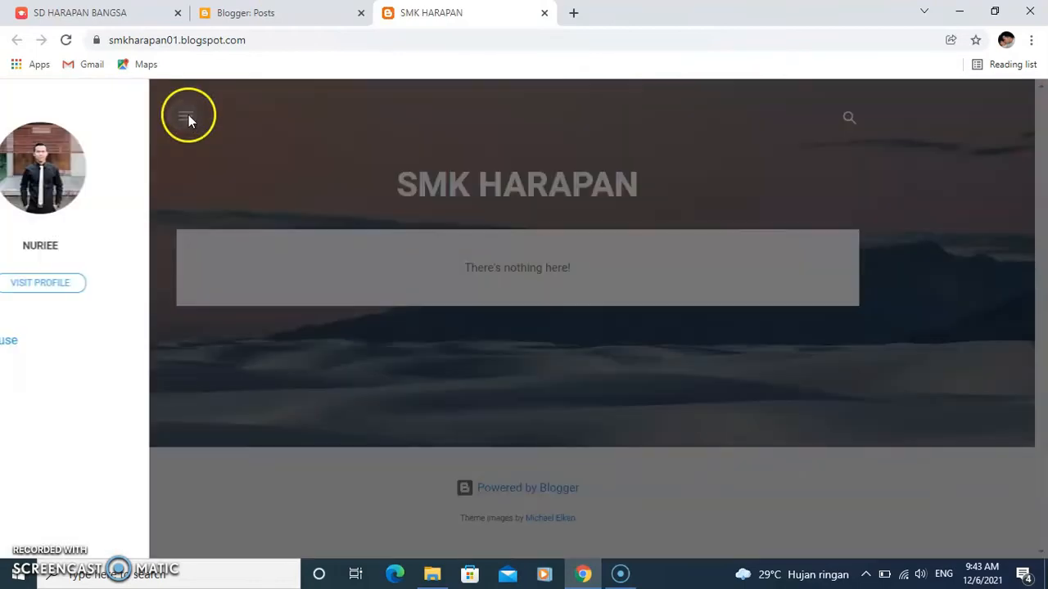
click(286, 143)
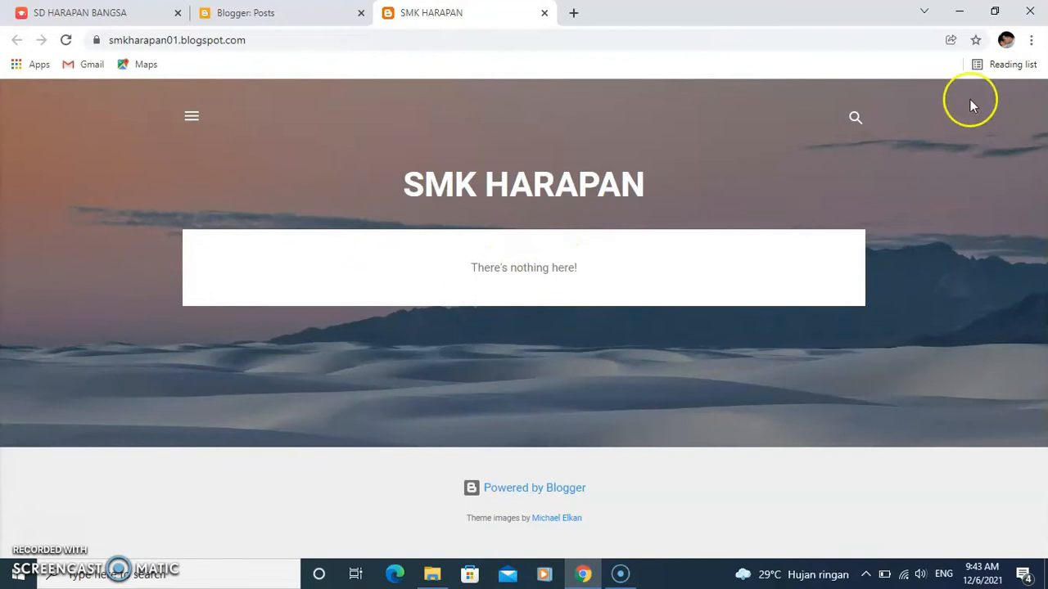
click(854, 121)
click(748, 209)
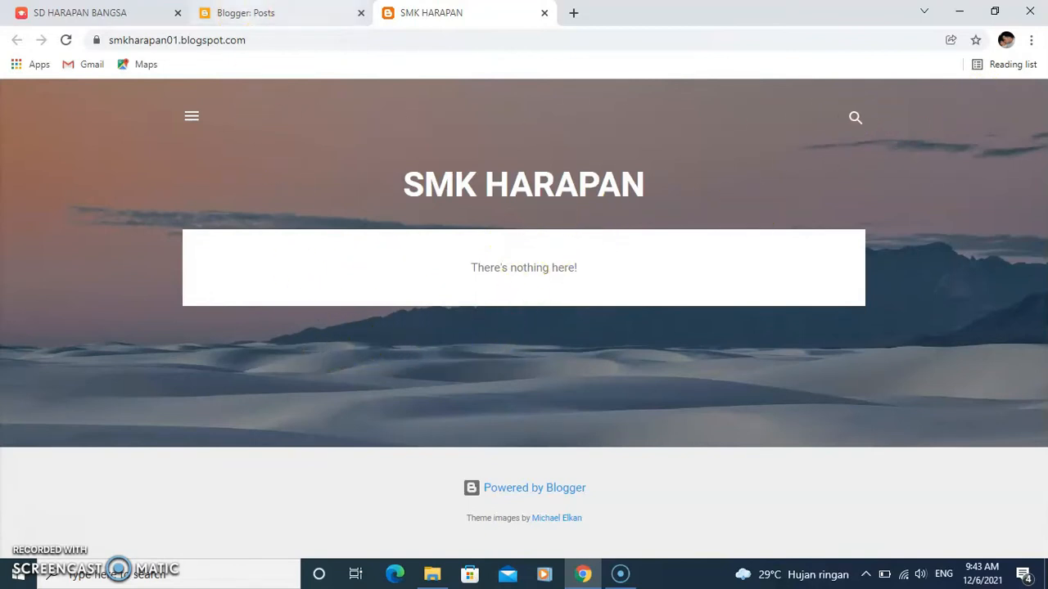
Step: Return to the blog's dashboard and look through the built-in themes, from Contempo to Dynamic Views
click(261, 13)
click(92, 357)
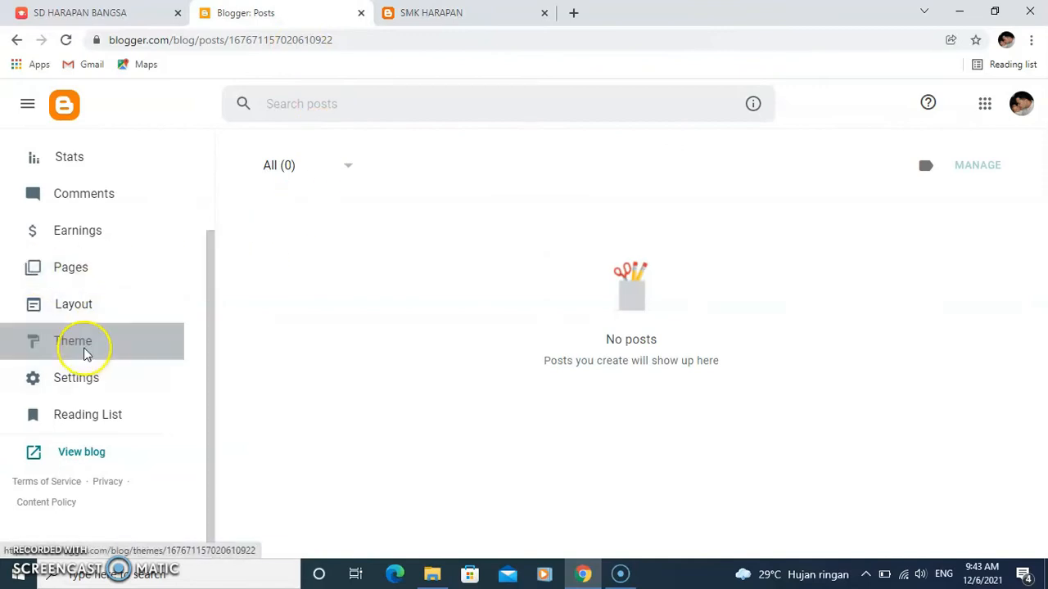
scroll(448, 327, down, 10)
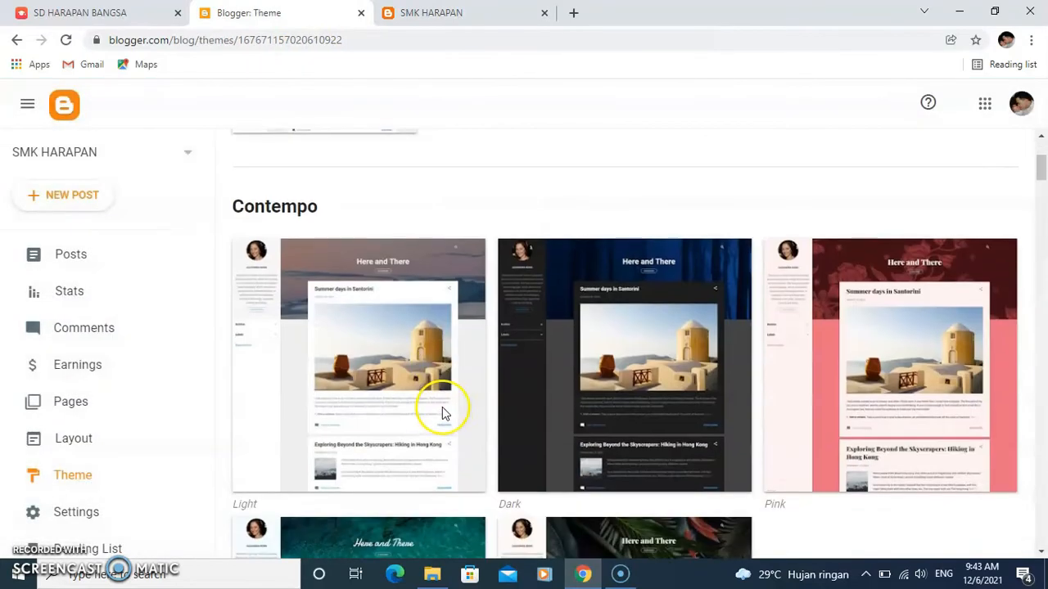
scroll(670, 314, down, 8)
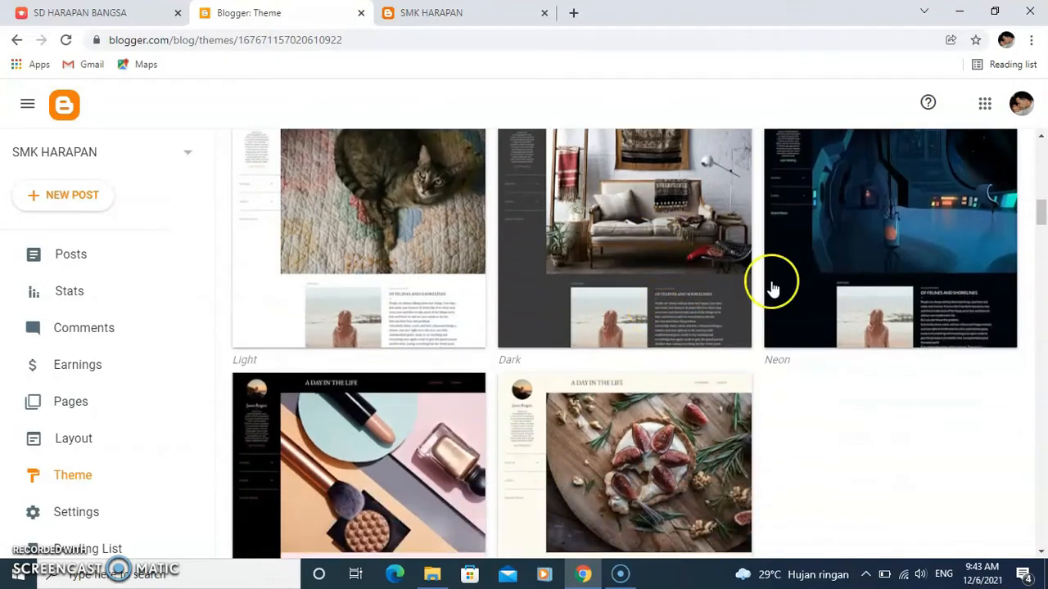
scroll(483, 370, down, 7)
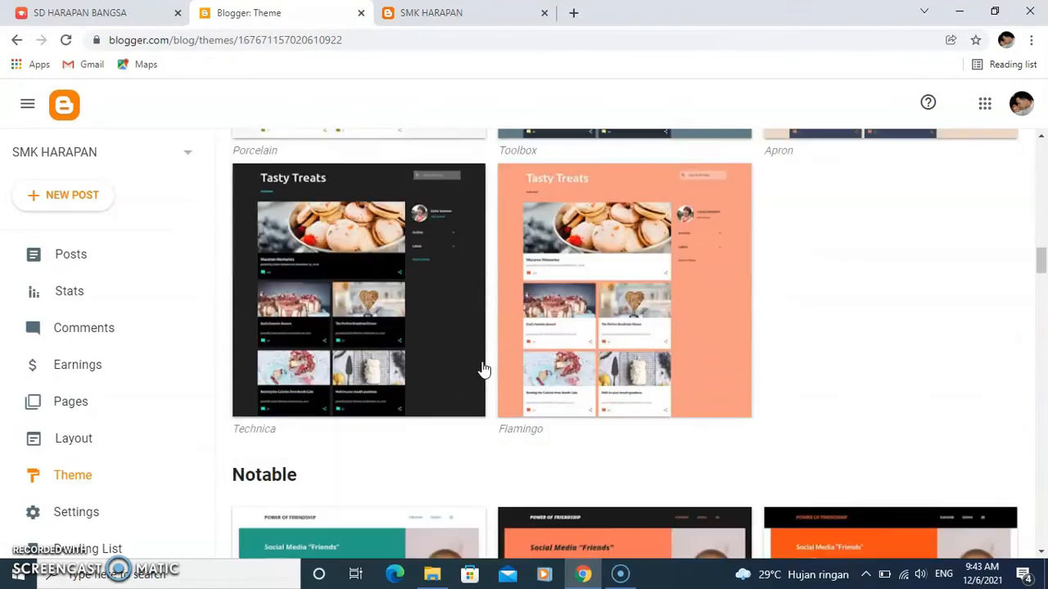
scroll(483, 368, down, 3)
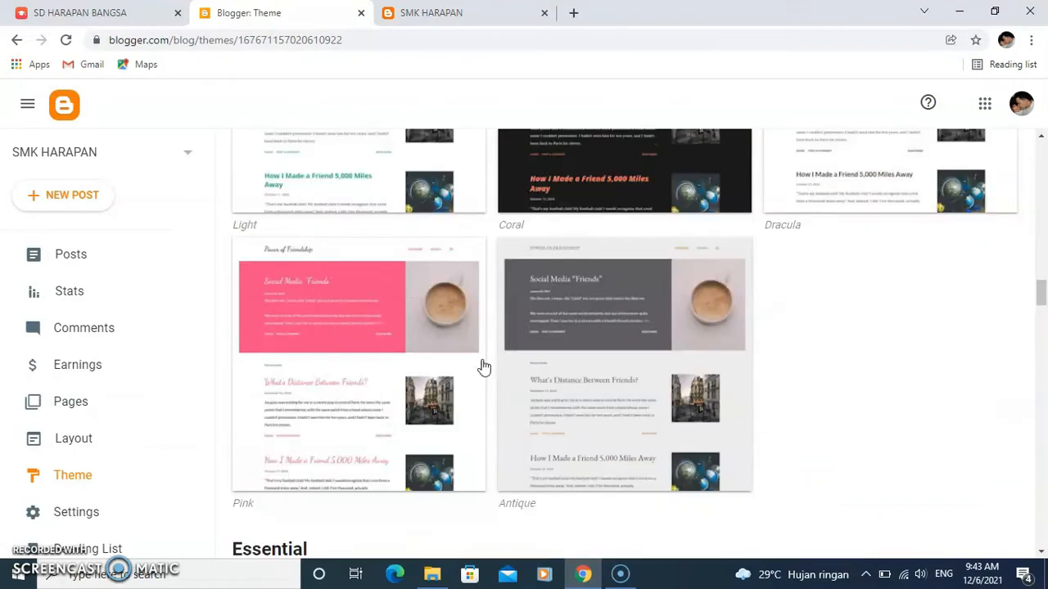
scroll(483, 368, up, 4)
click(545, 382)
scroll(547, 383, down, 4)
scroll(546, 383, down, 7)
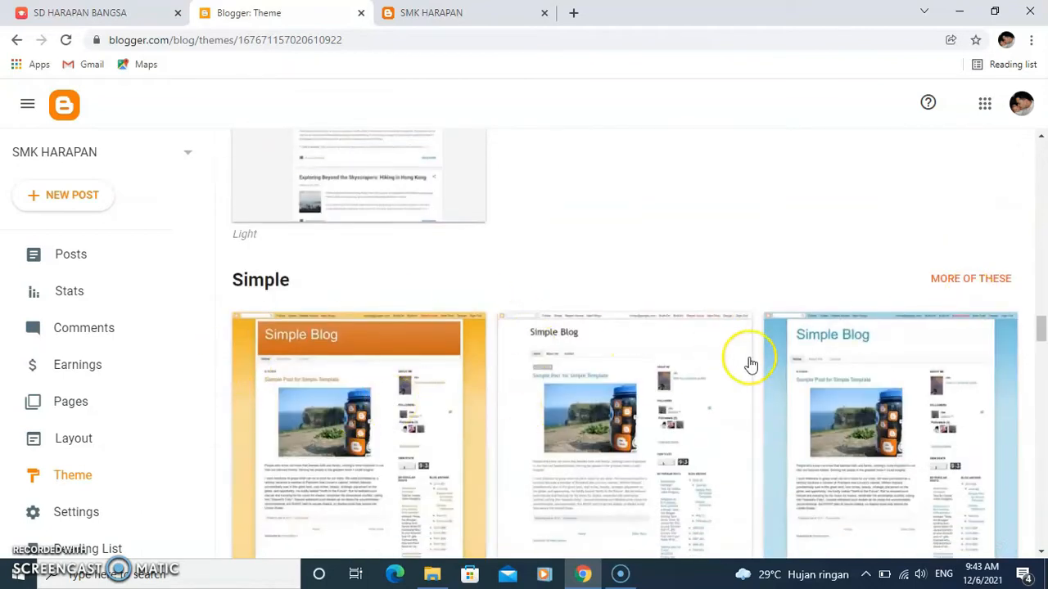
scroll(756, 358, down, 7)
scroll(544, 392, down, 1)
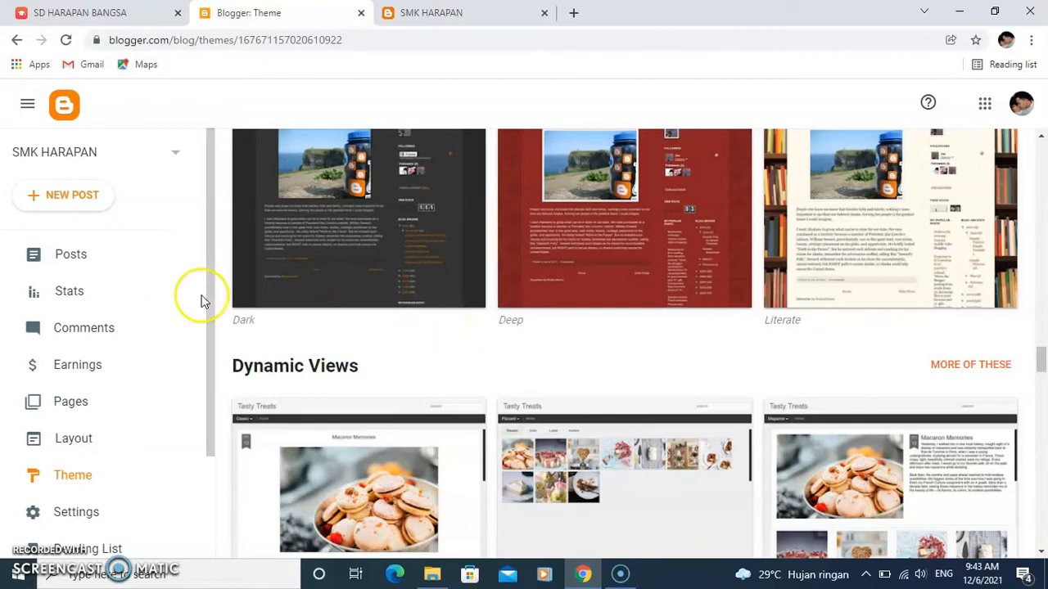
scroll(461, 311, up, 15)
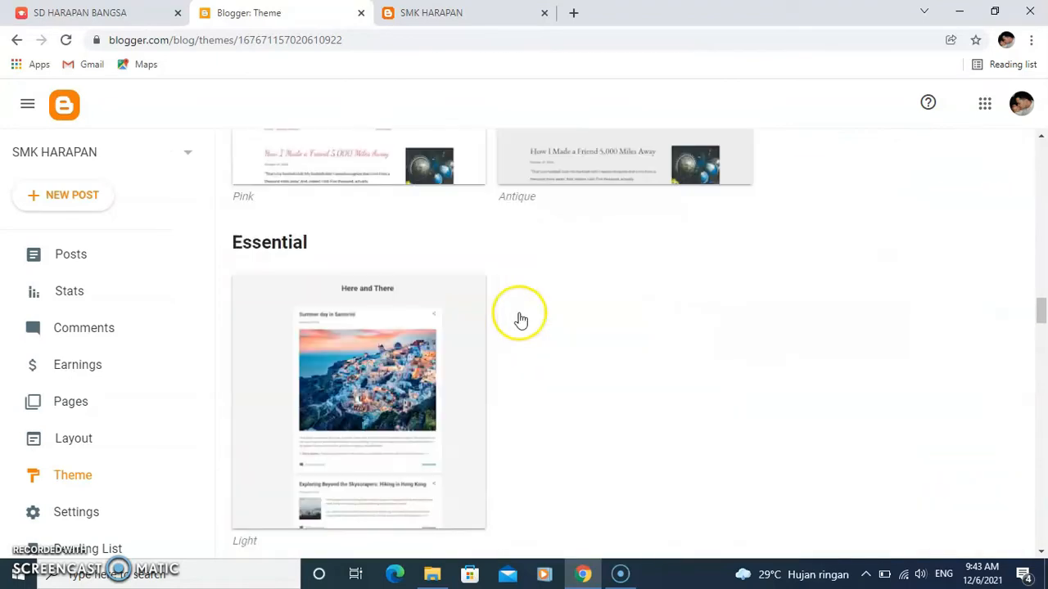
scroll(519, 341, up, 15)
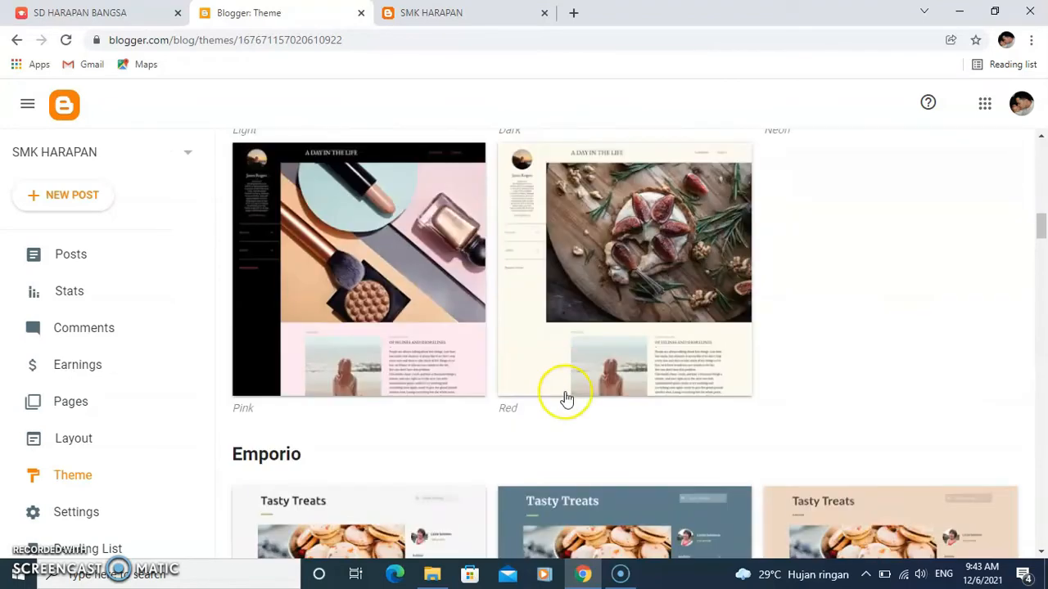
scroll(540, 385, down, 10)
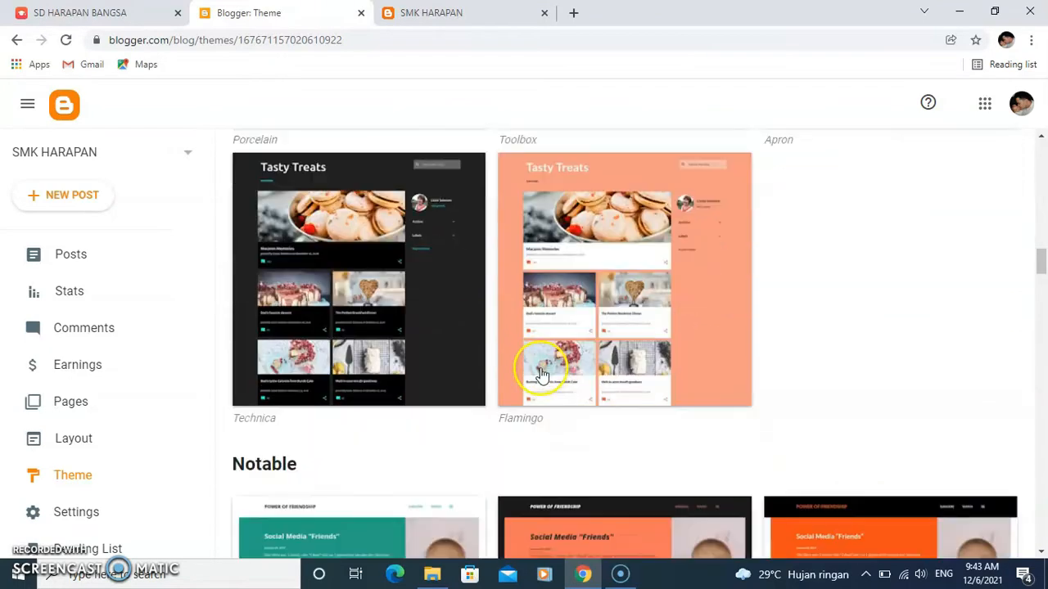
Step: Preview the Notable Light theme on the blog and return to the theme list
scroll(713, 330, down, 5)
scroll(701, 324, up, 3)
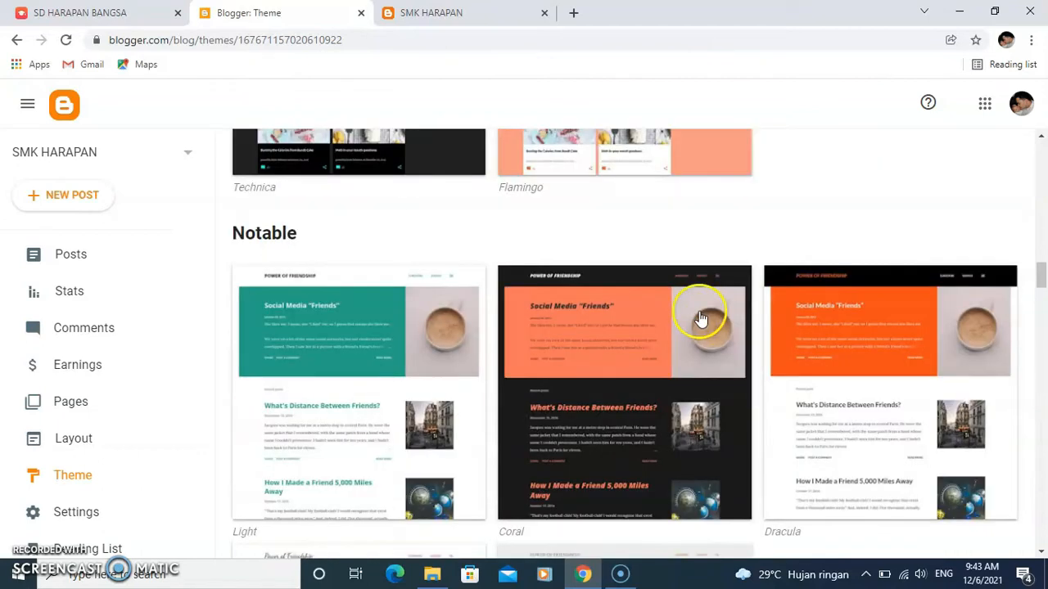
click(316, 346)
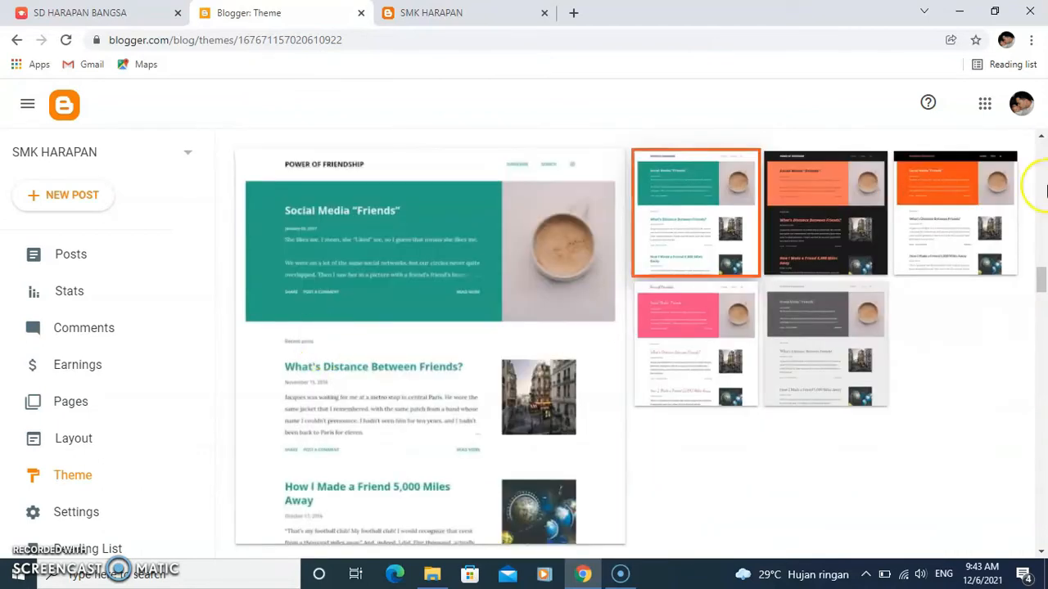
scroll(714, 412, down, 3)
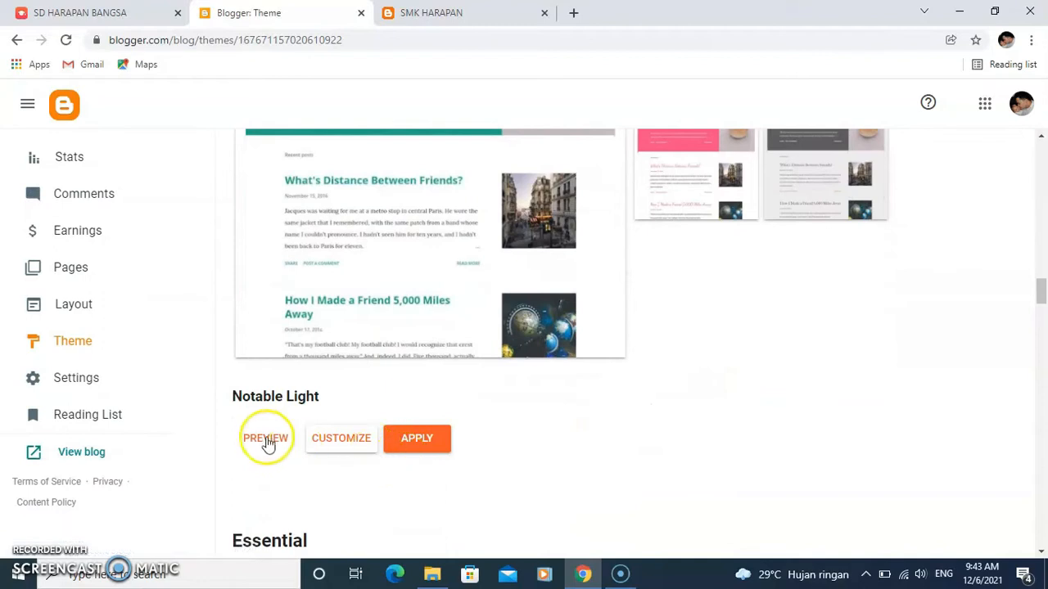
click(266, 441)
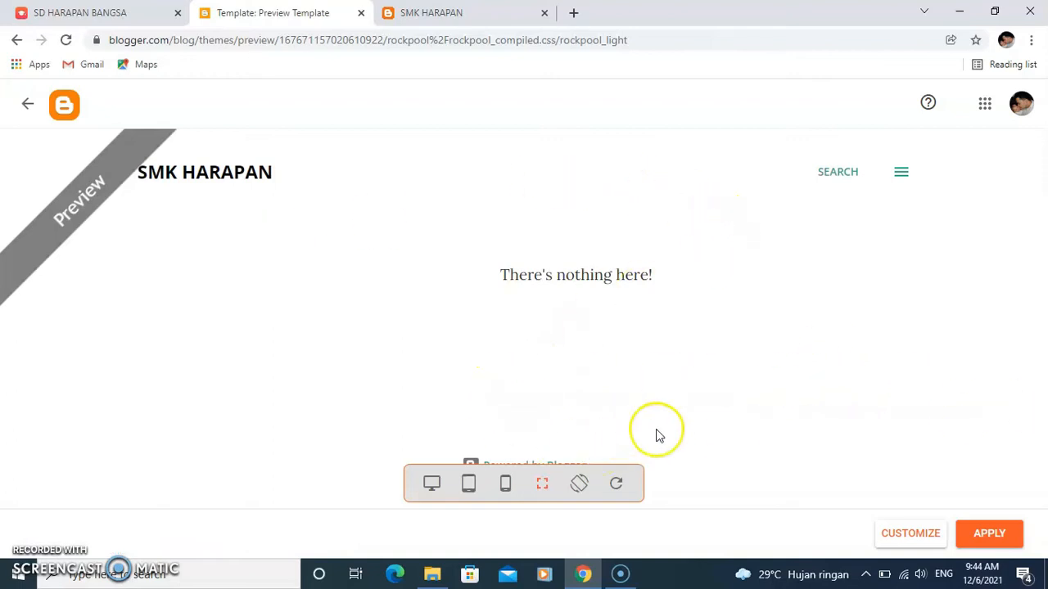
click(27, 105)
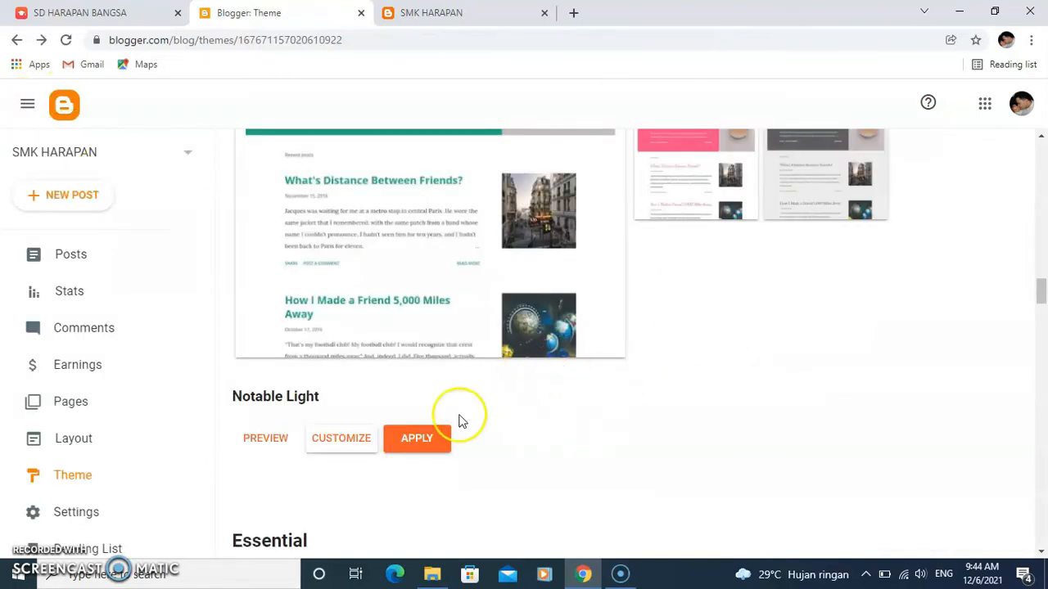
Step: Open the current Contempo Light theme's HTML code for editing
scroll(529, 402, up, 15)
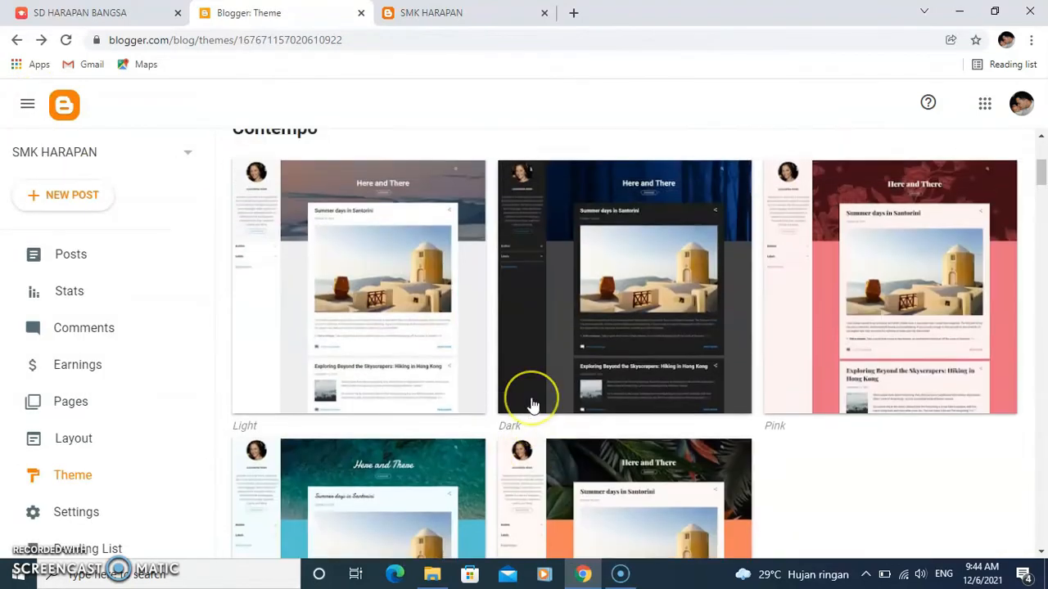
scroll(532, 405, up, 4)
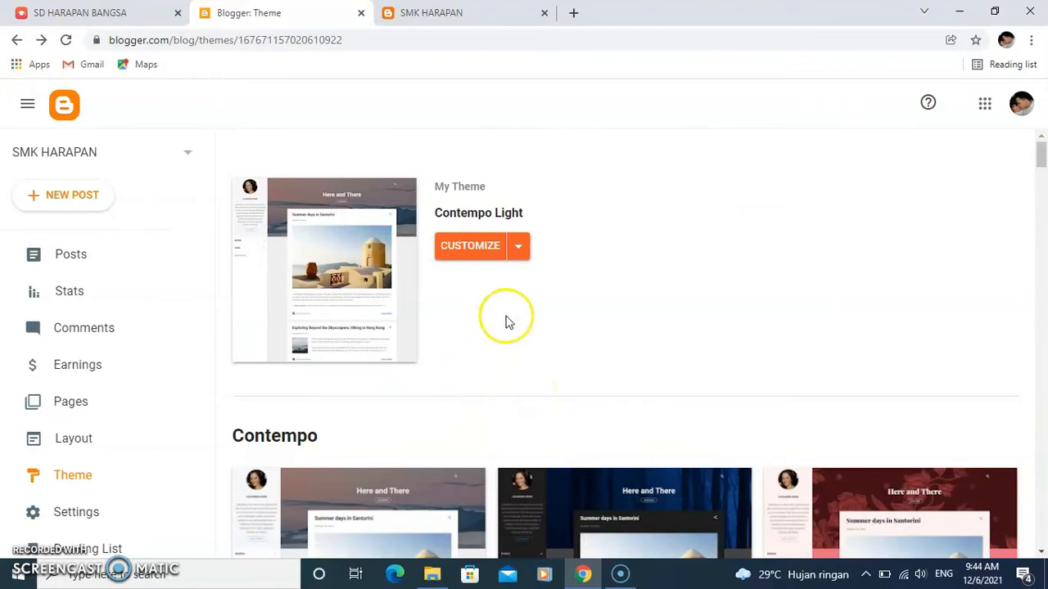
click(519, 248)
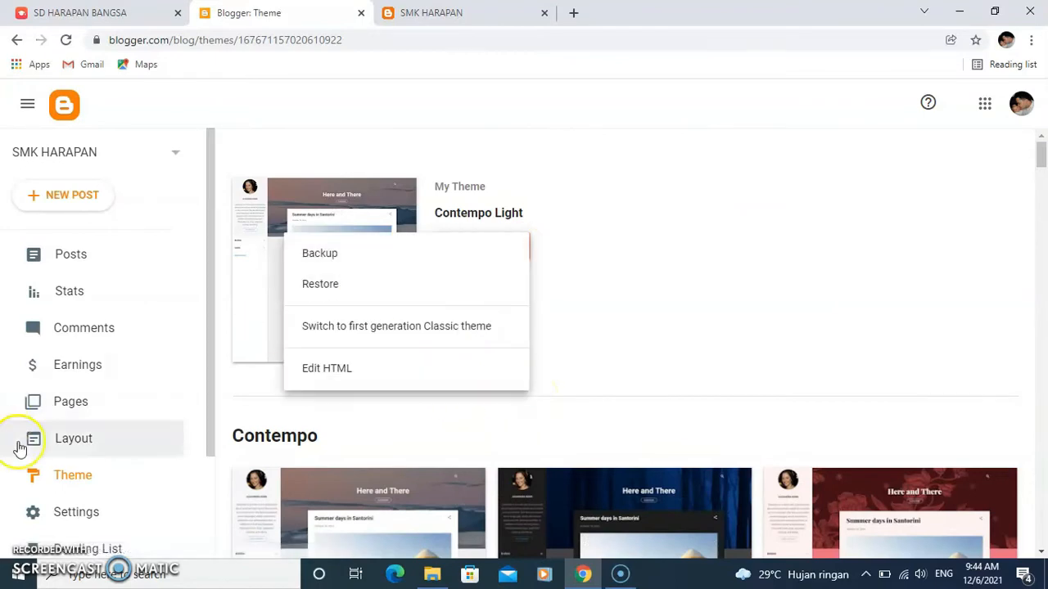
click(61, 490)
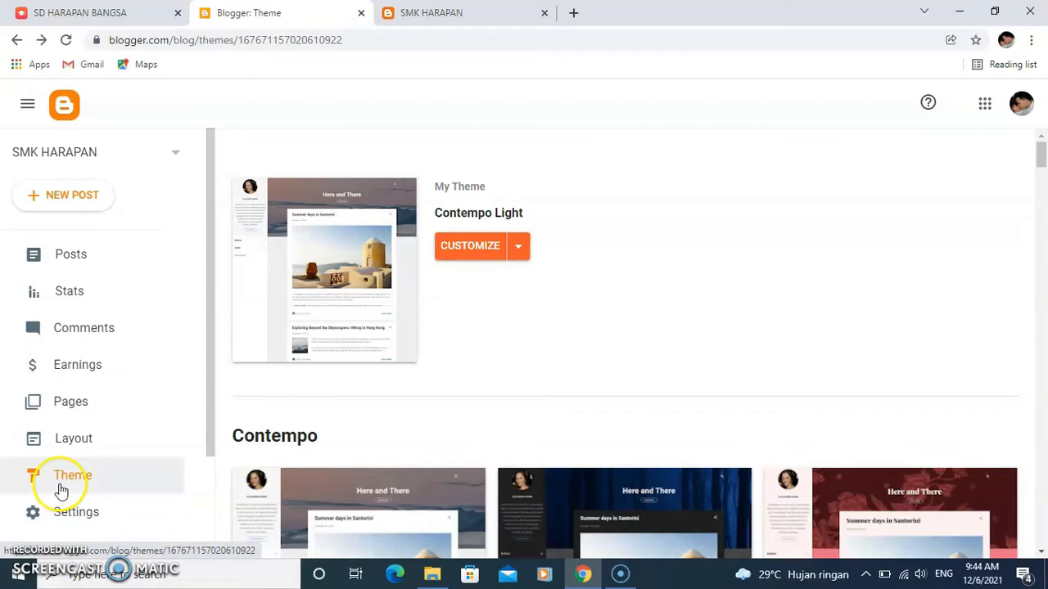
click(518, 247)
click(376, 370)
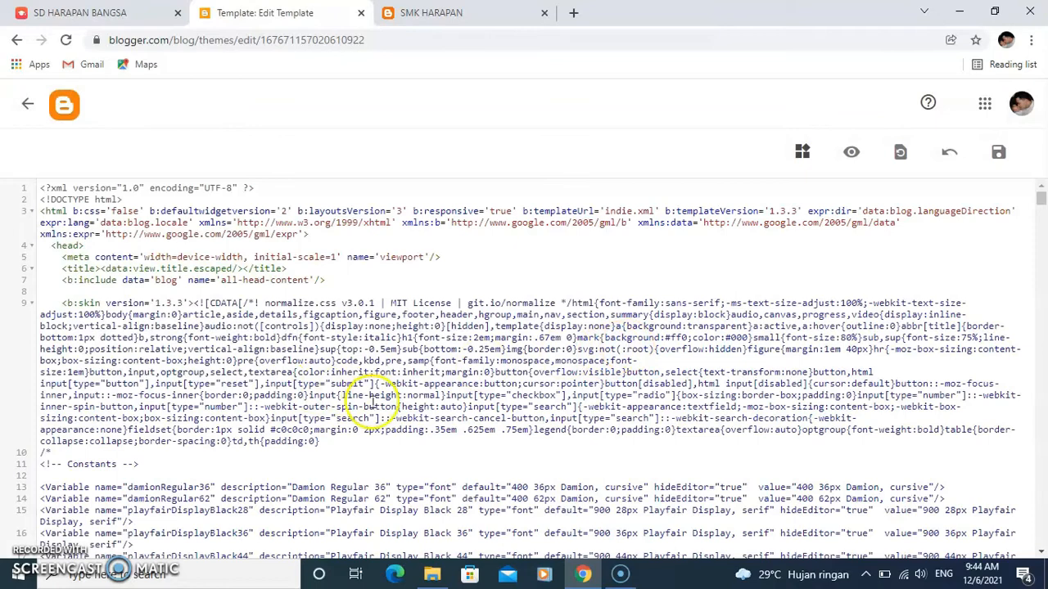
Step: Look through the theme's HTML to its end and delete all of the code
scroll(373, 401, down, 20)
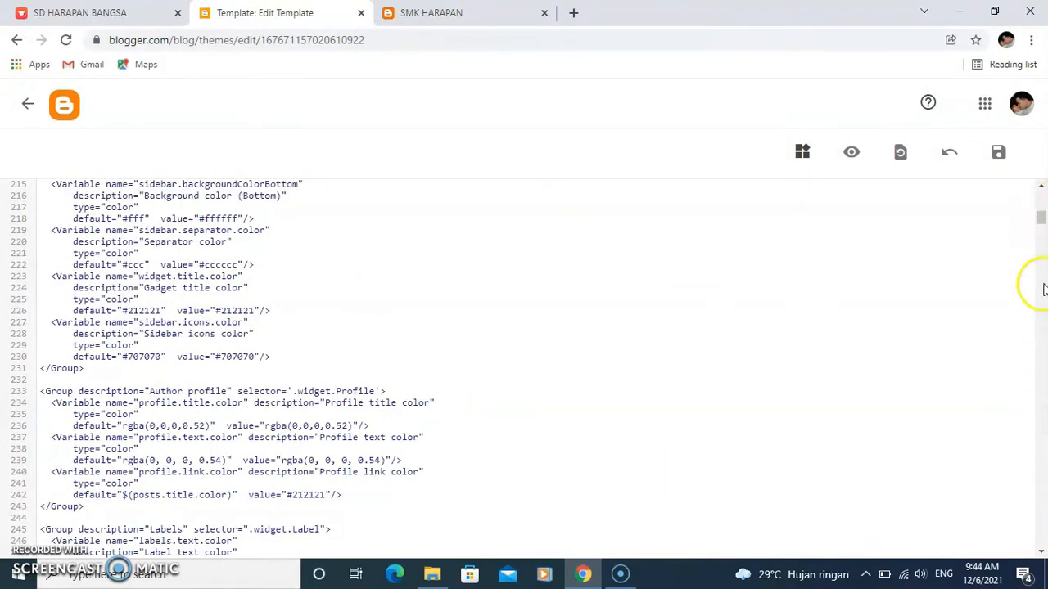
drag(1041, 222, 1040, 547)
click(328, 435)
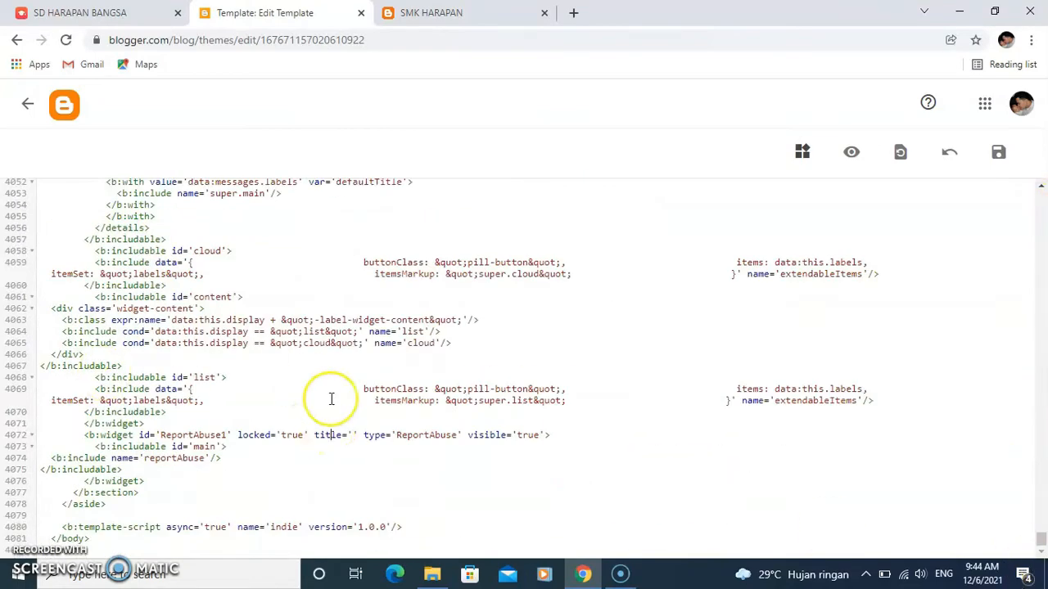
key(ctrl+a)
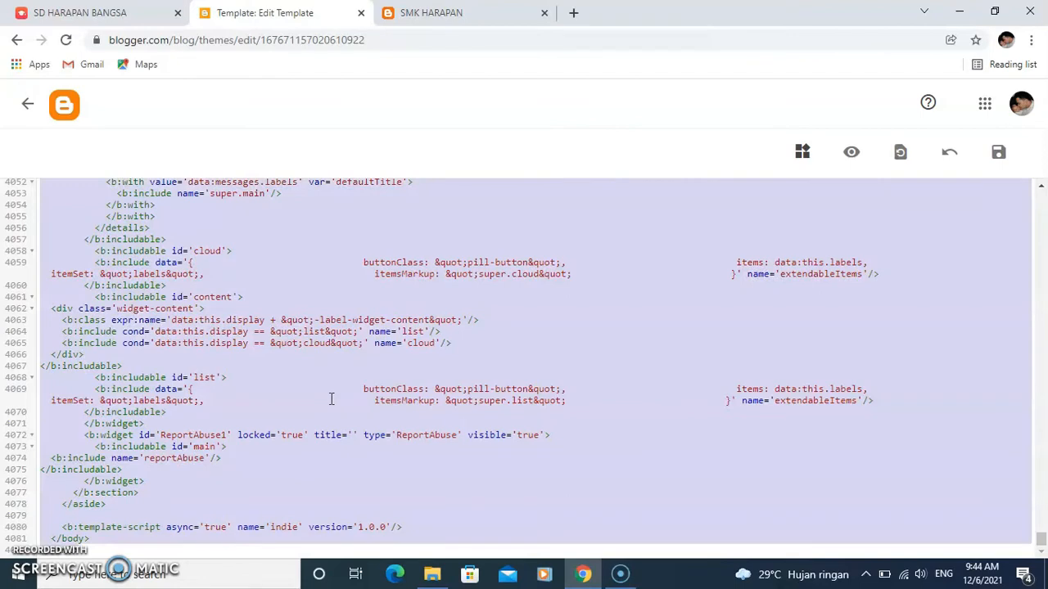
key(Delete)
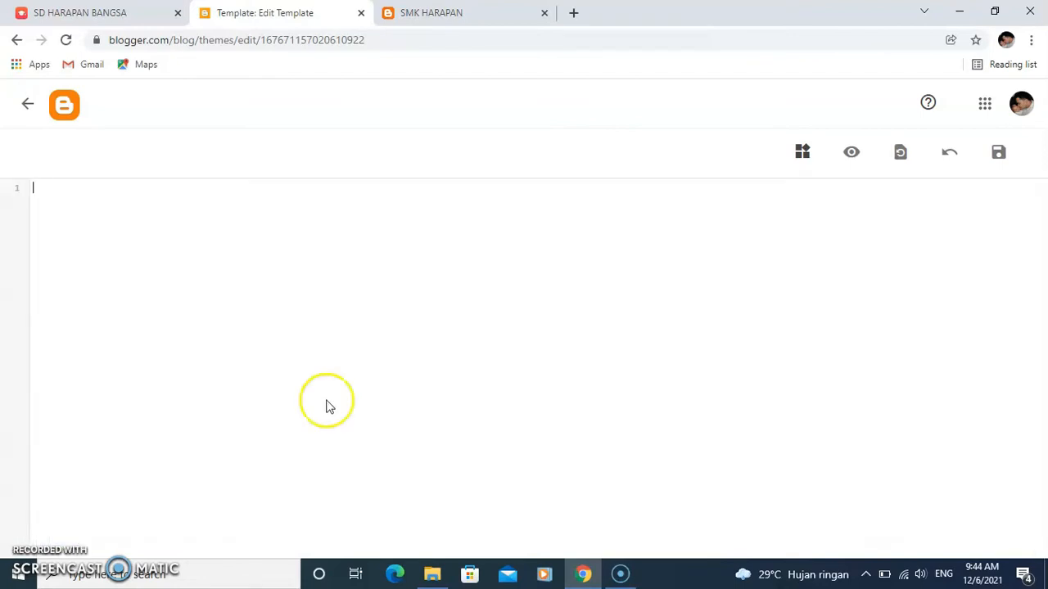
Step: Open the Template Sekolah text file from the Web Sekolah folder on Local Disk (E:) and copy its entire code
click(433, 575)
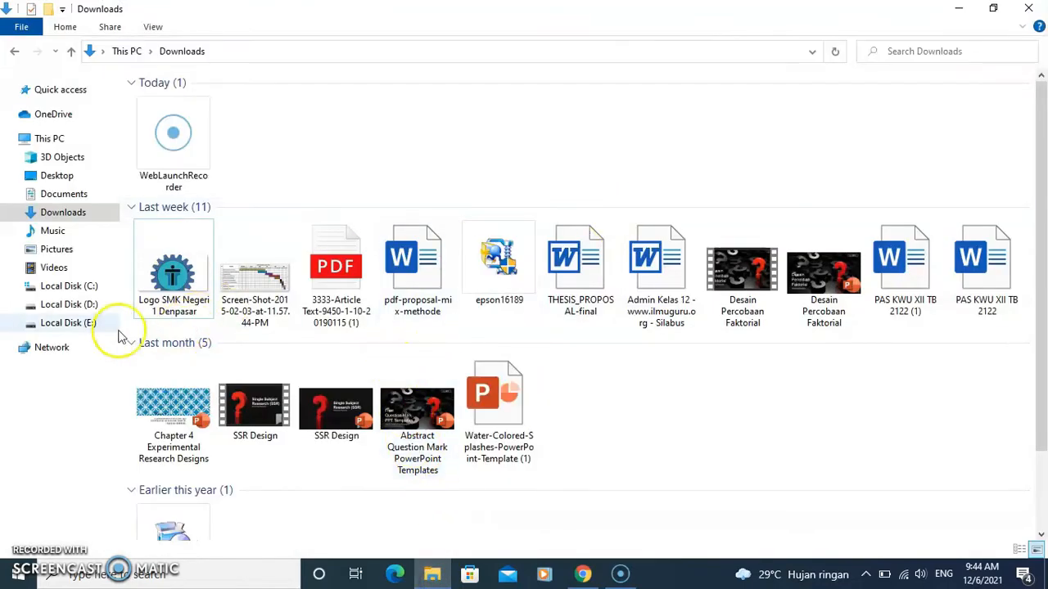
click(71, 323)
double_click(169, 100)
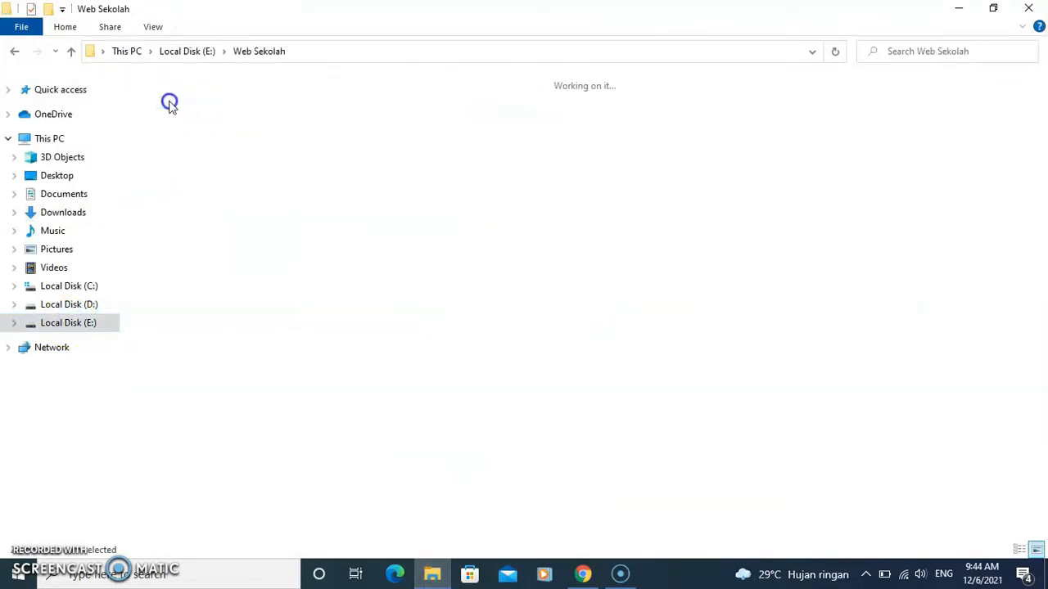
double_click(253, 119)
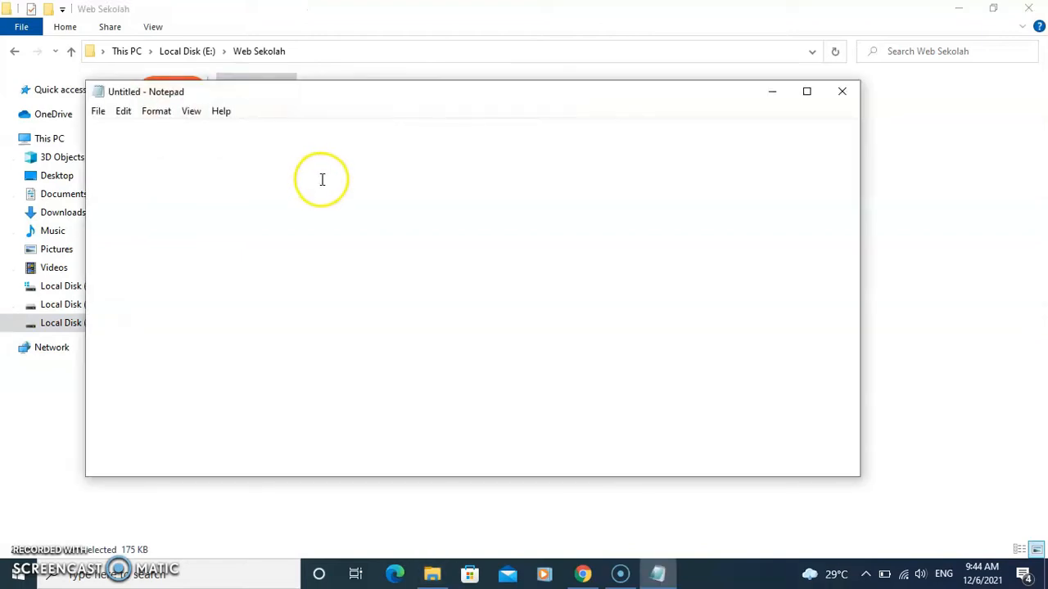
click(284, 264)
key(ctrl+a)
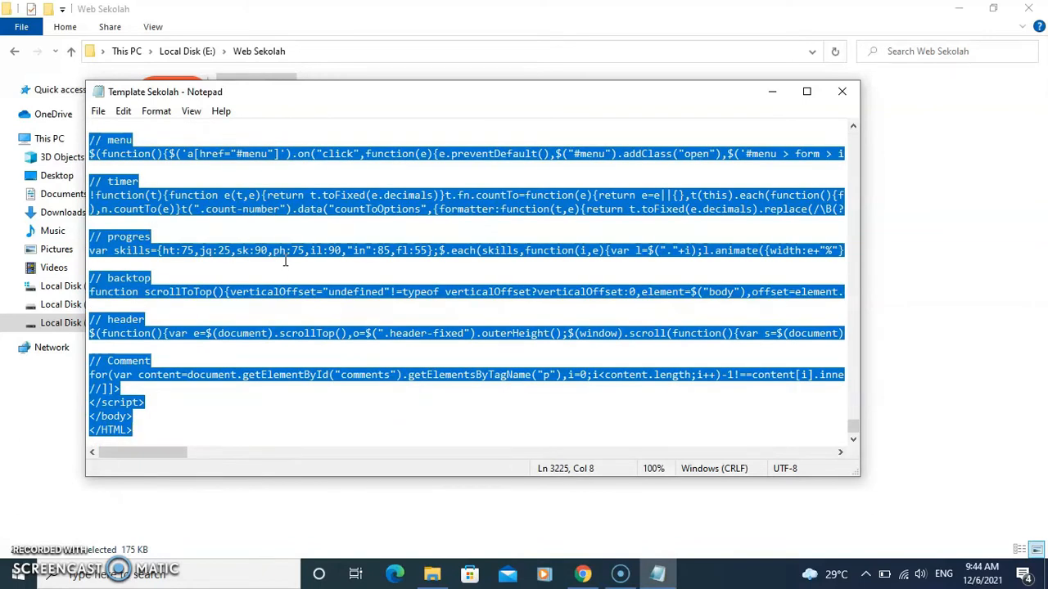
Step: Switch back to Chrome, paste the copied template code into the empty theme editor and save the theme
click(583, 574)
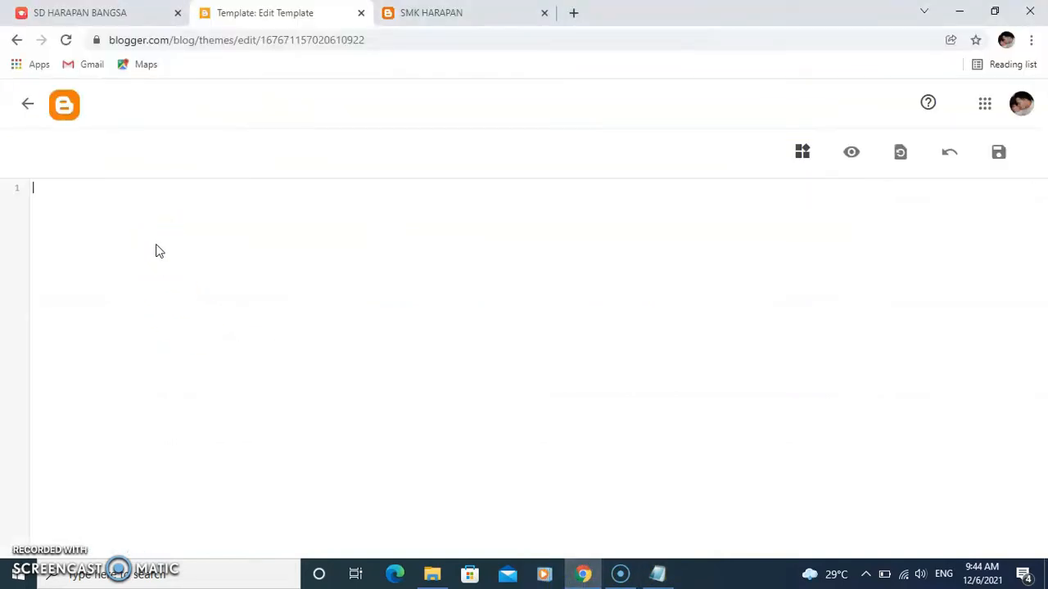
key(ctrl+v)
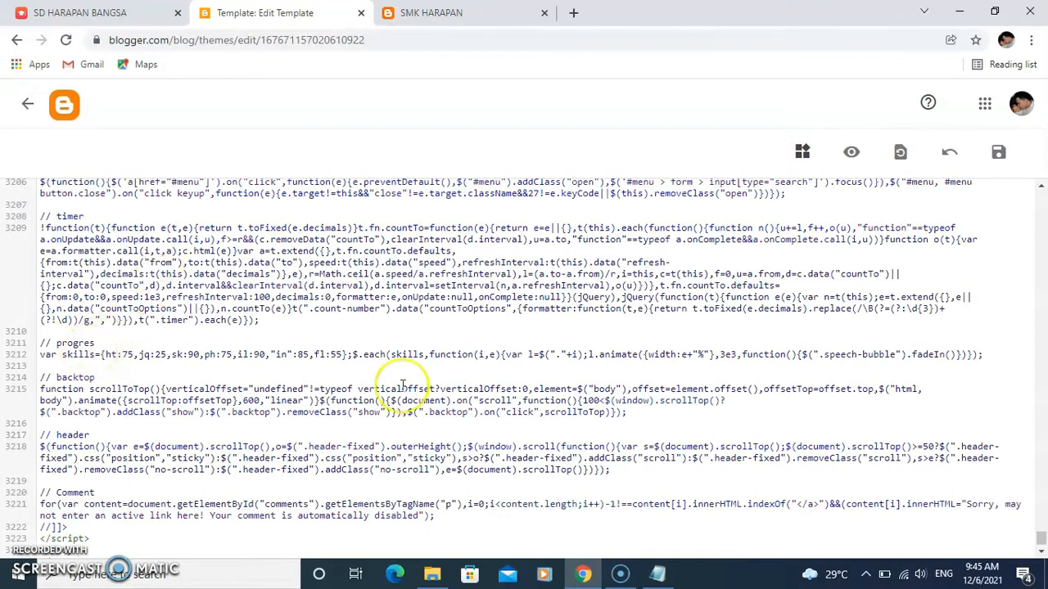
click(1001, 153)
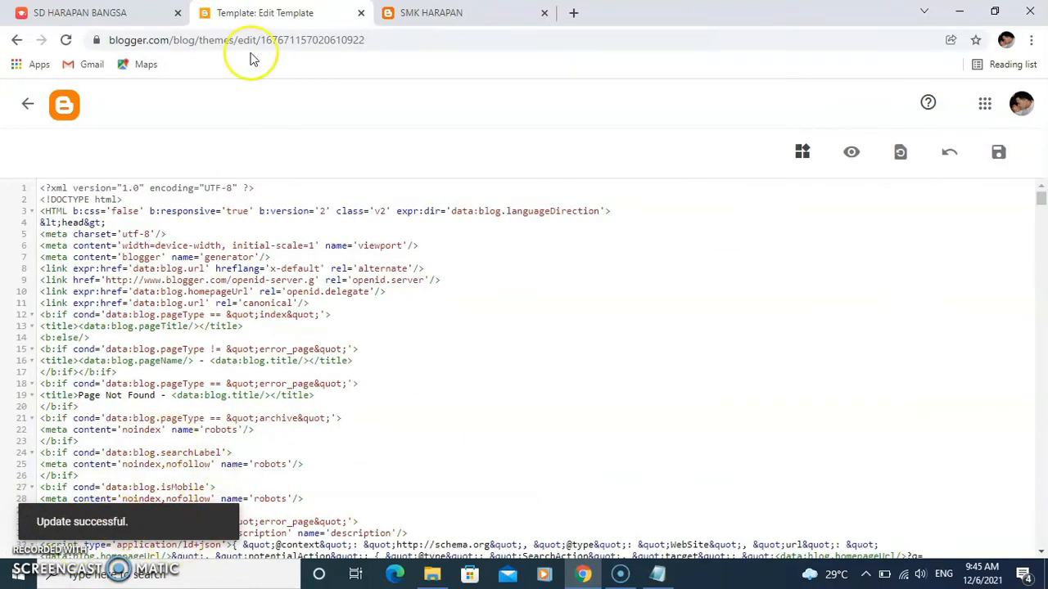
Step: Return to the blog's dashboard, view the published blog and examine the new template's home page sections
click(62, 108)
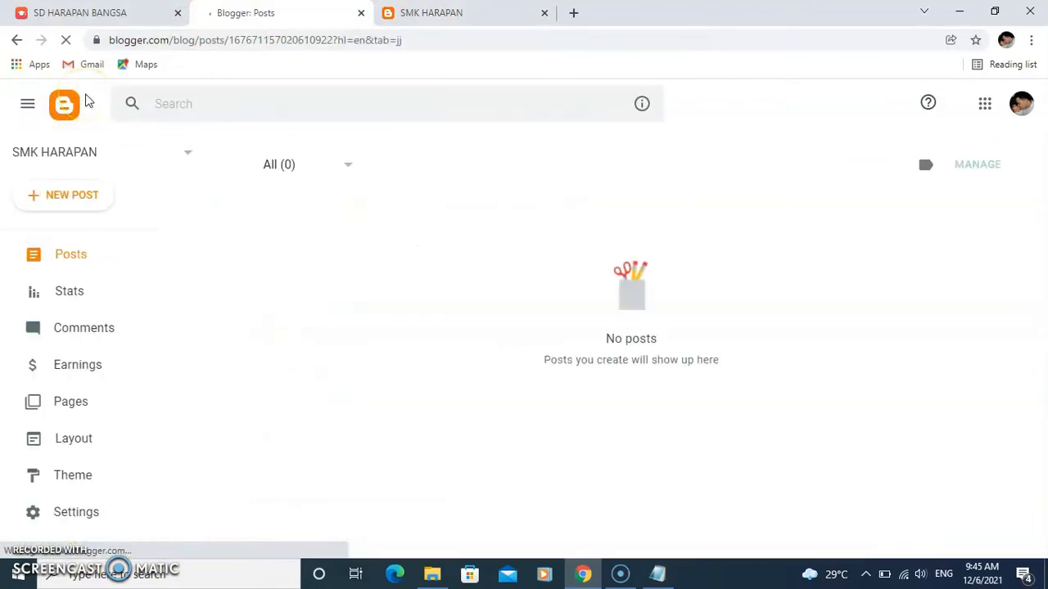
scroll(141, 318, down, 2)
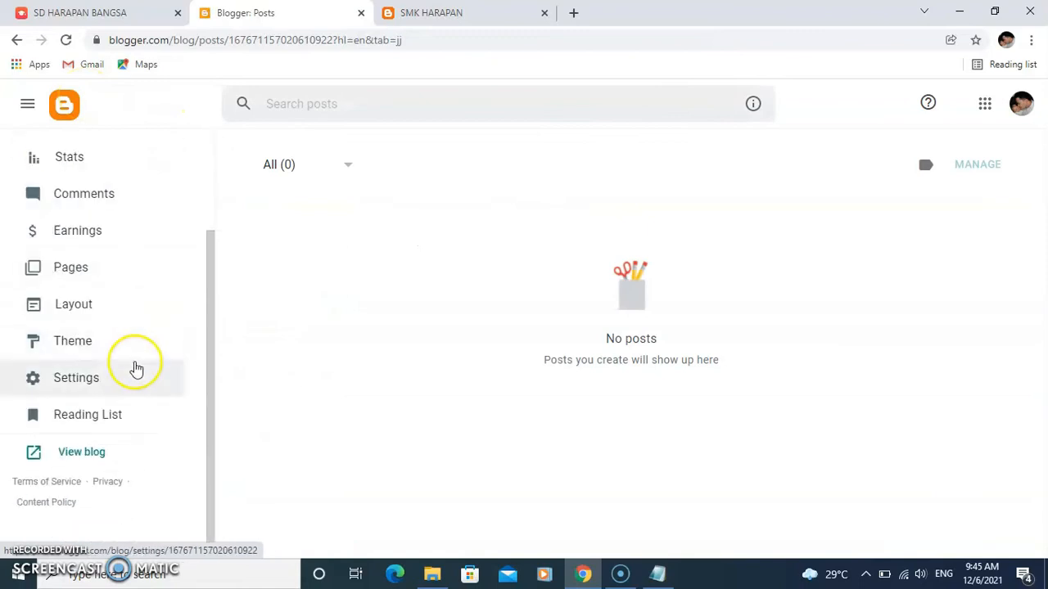
click(92, 460)
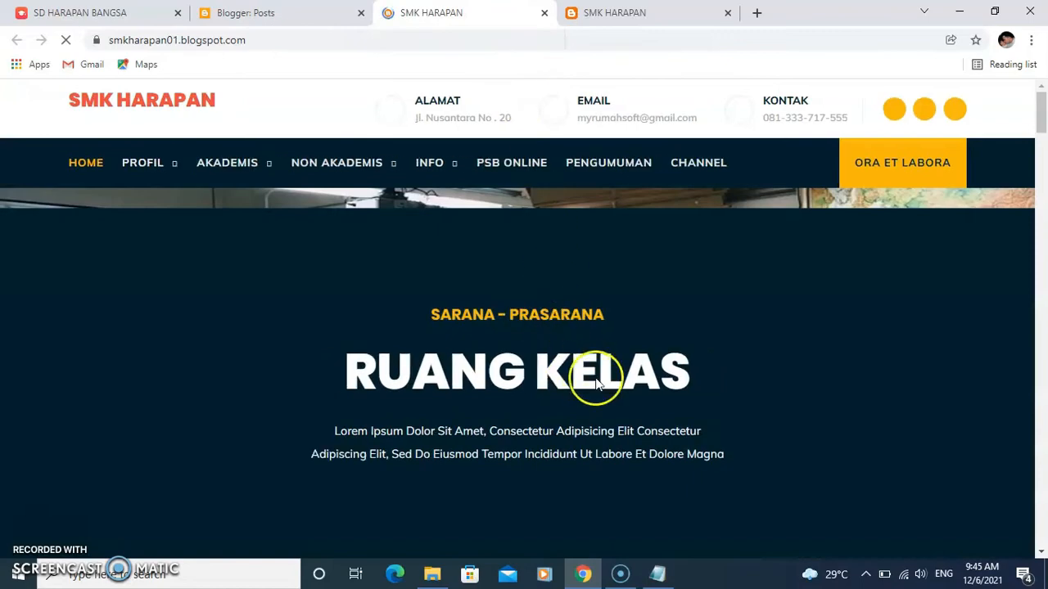
scroll(504, 234, down, 3)
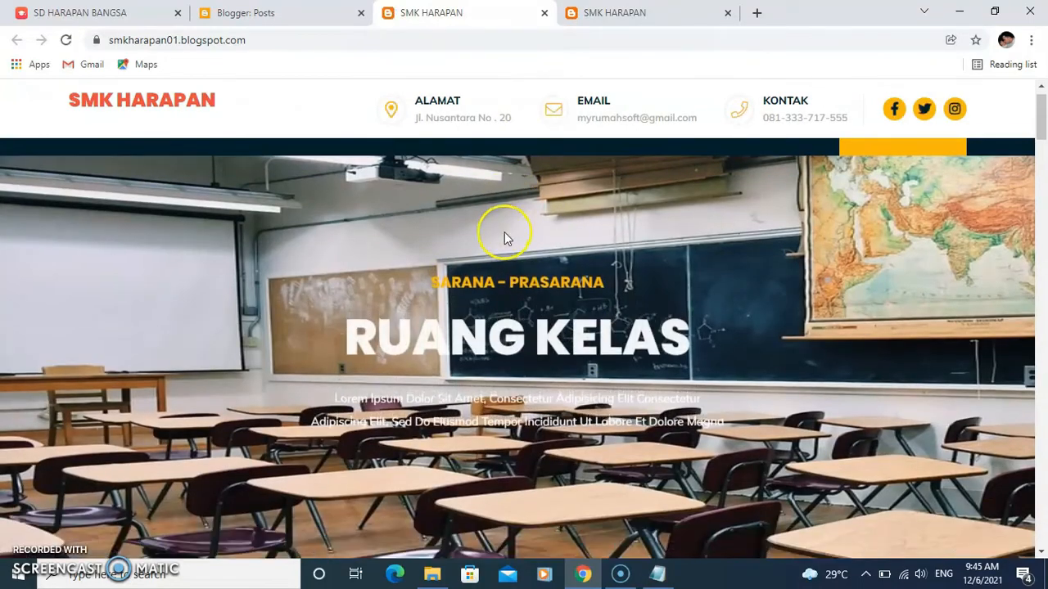
scroll(515, 250, down, 20)
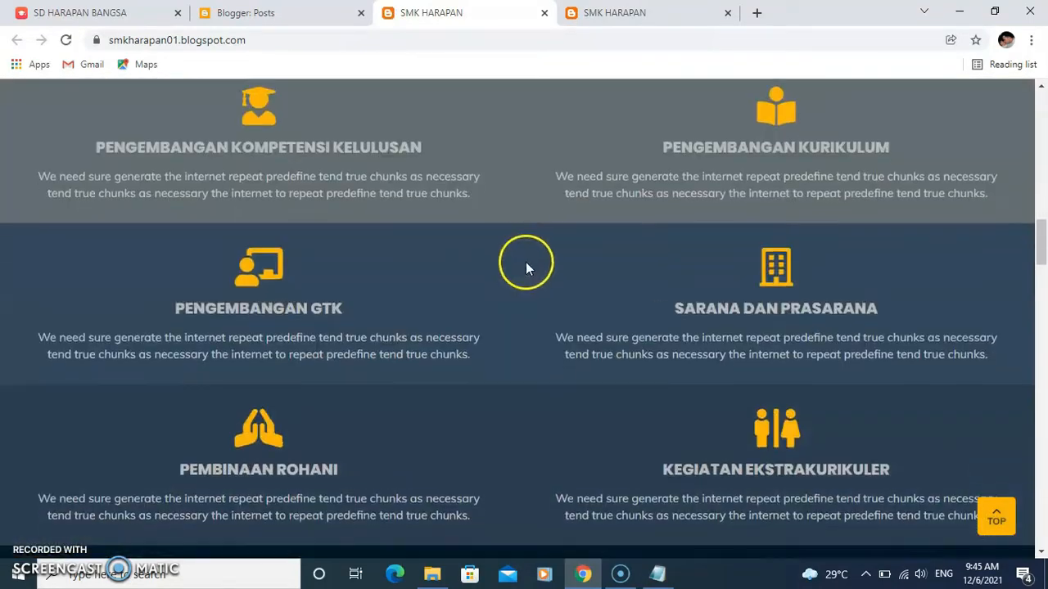
scroll(538, 270, down, 10)
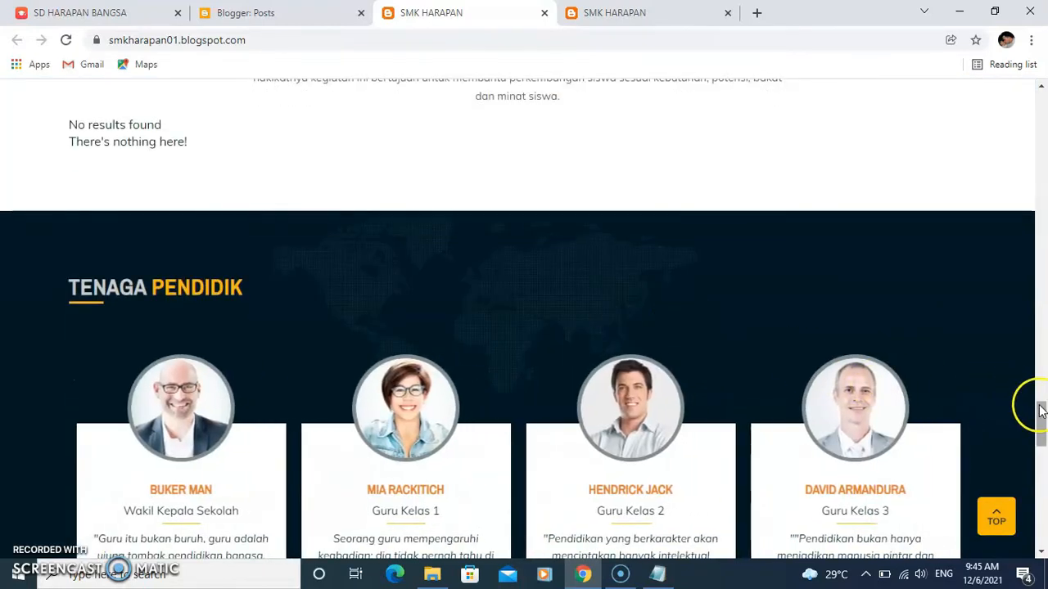
scroll(1041, 397, up, 1)
drag(1041, 397, 1040, 90)
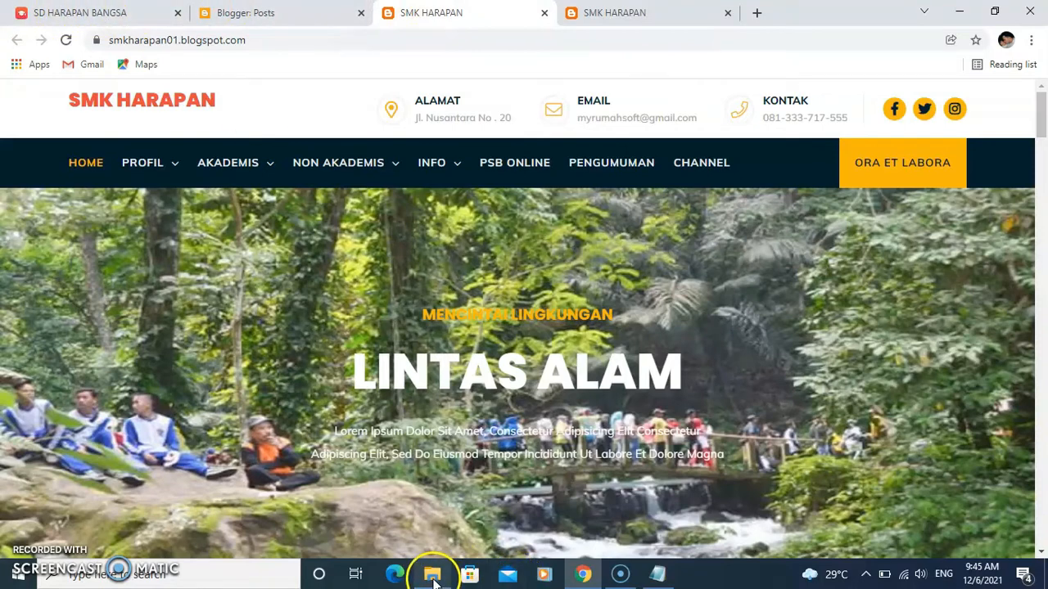
Step: Switch to the Web Sekolah folder in File Explorer and view the cropped-favicon image at full size
mouse_move(434, 578)
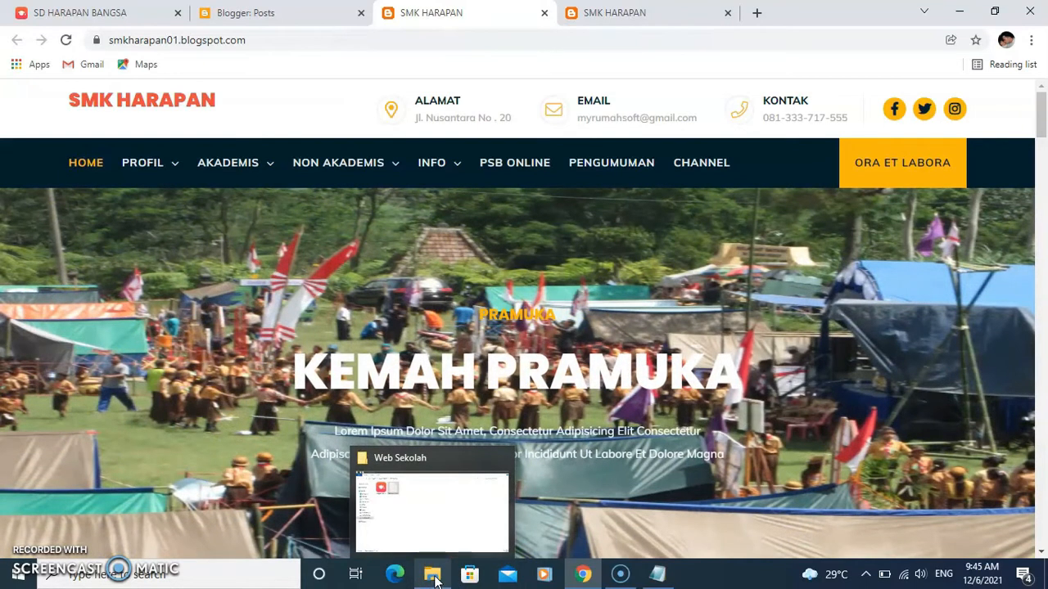
click(434, 576)
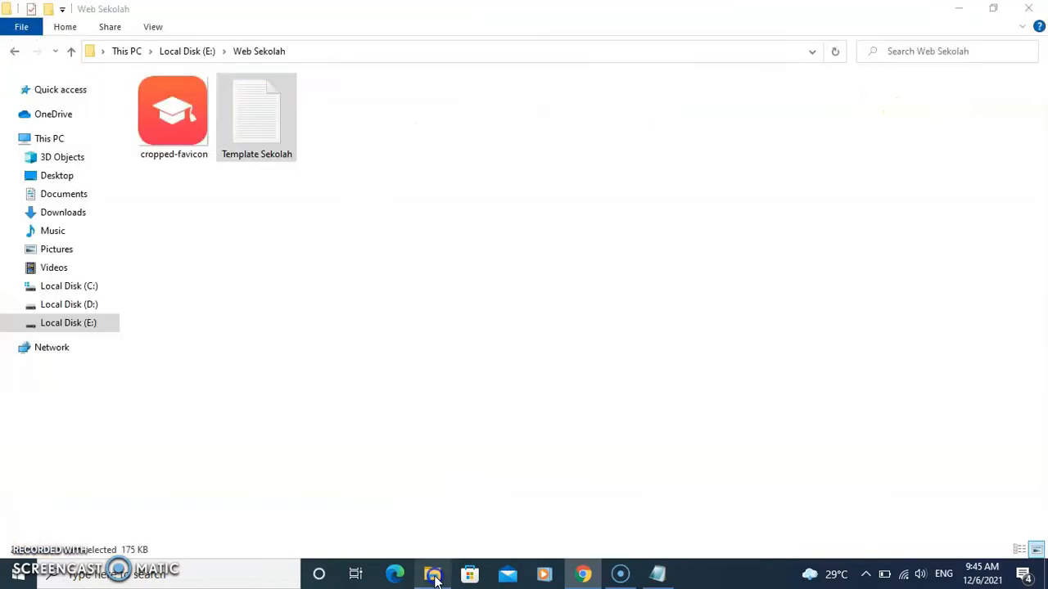
double_click(169, 97)
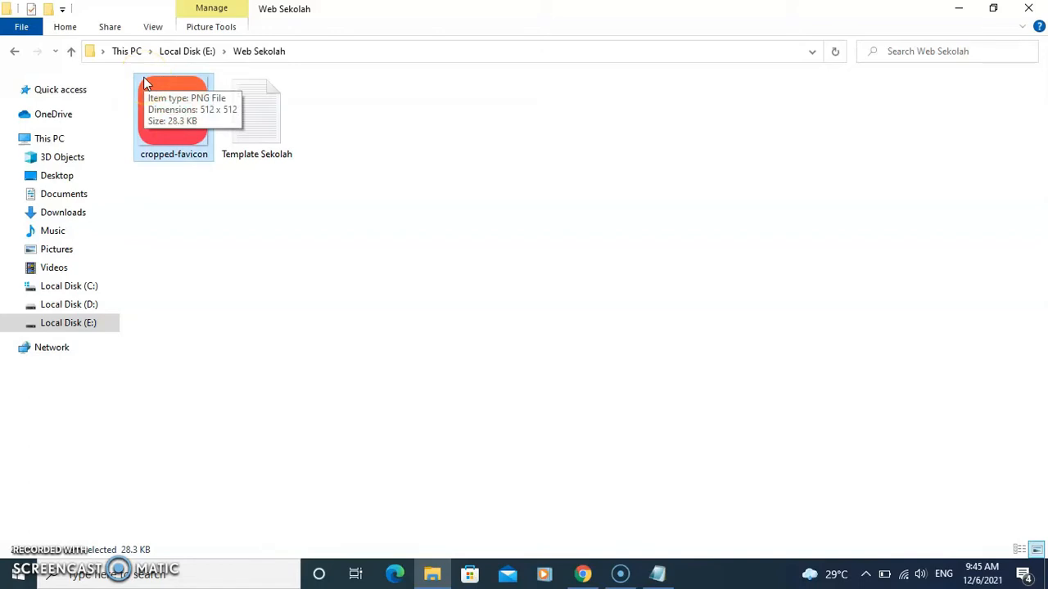
click(162, 101)
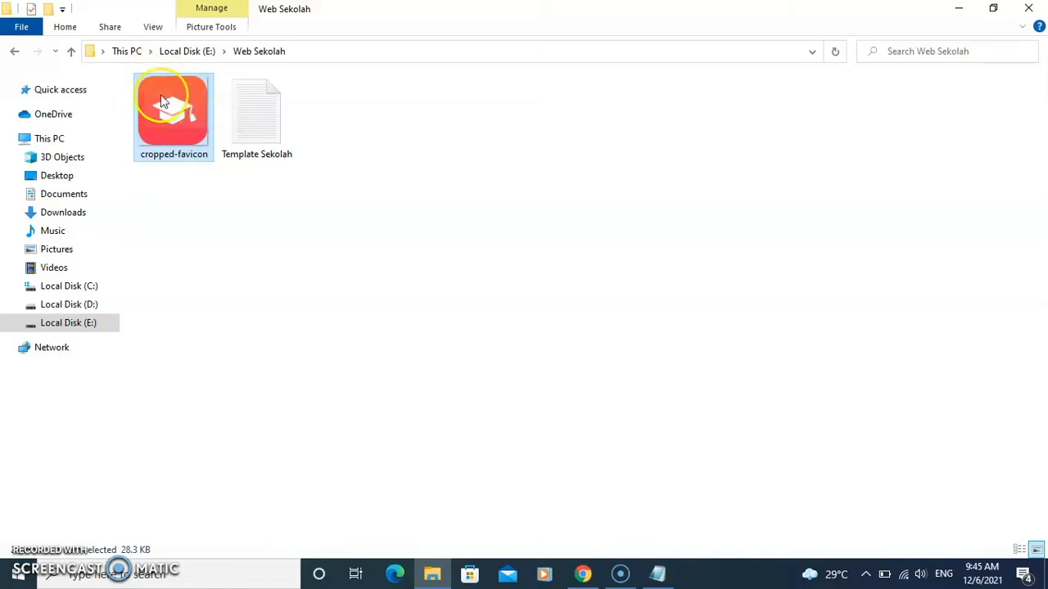
double_click(167, 85)
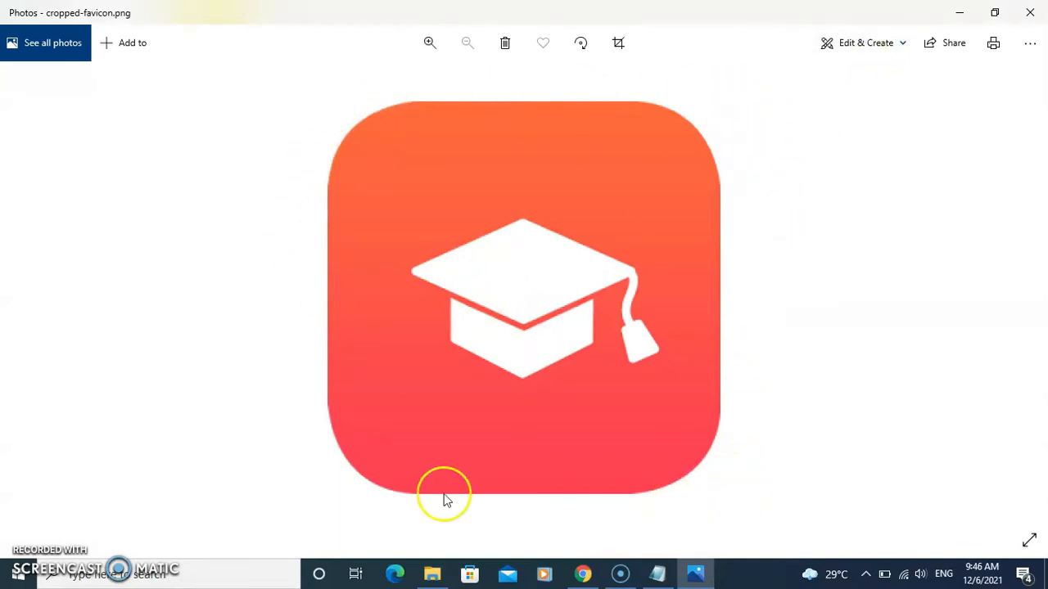
click(1043, 8)
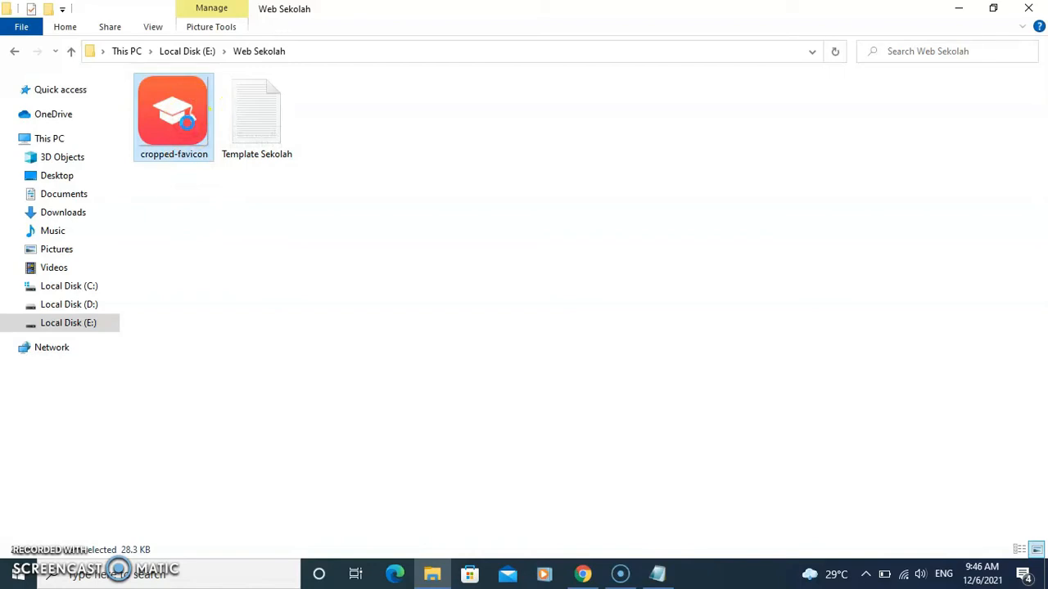
Step: Check the cropped-favicon image's file type and size in its properties
right_click(187, 121)
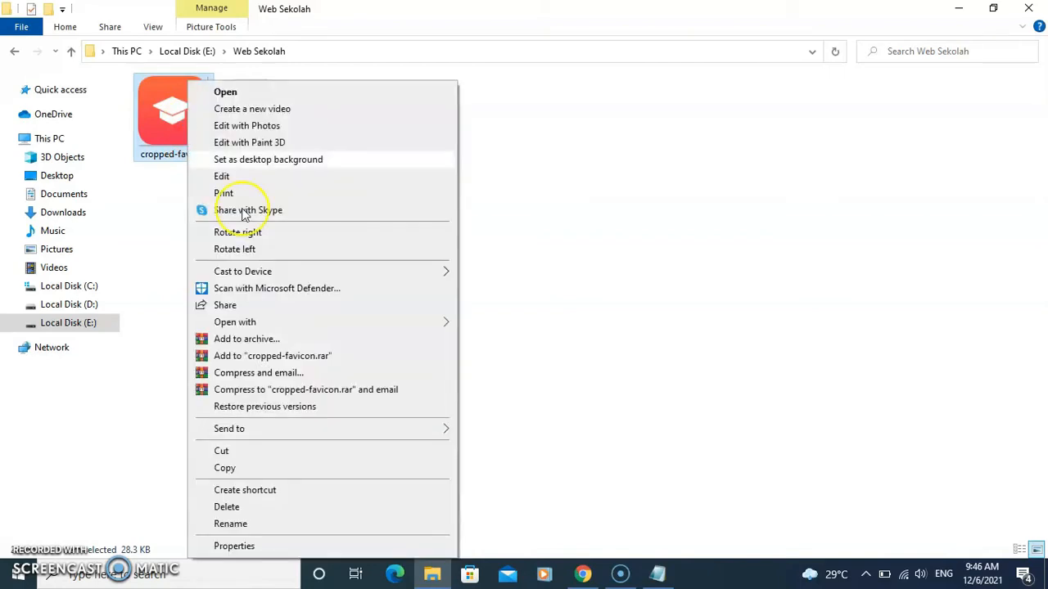
click(235, 546)
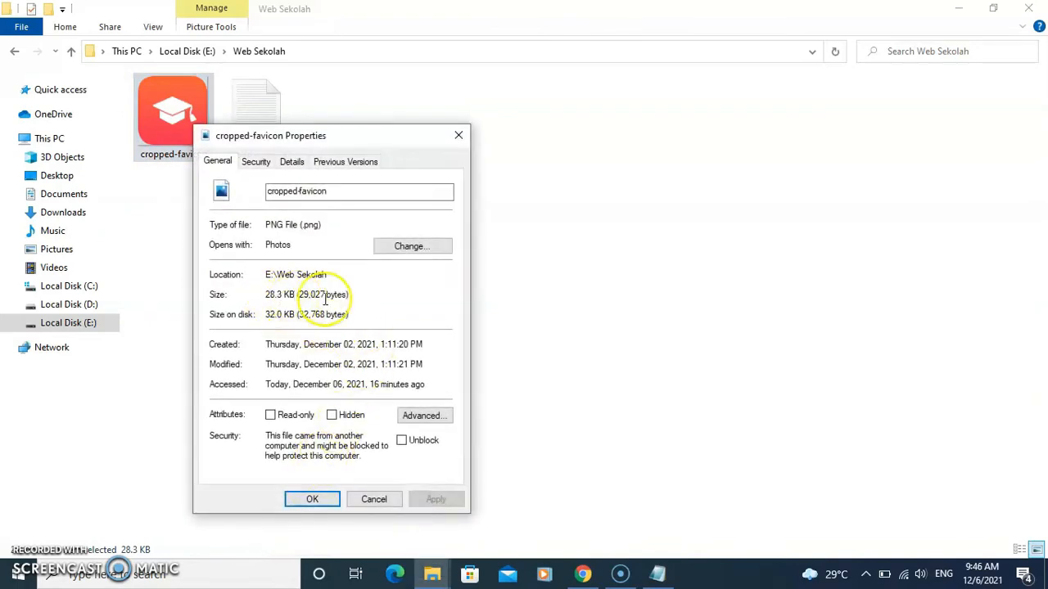
click(327, 499)
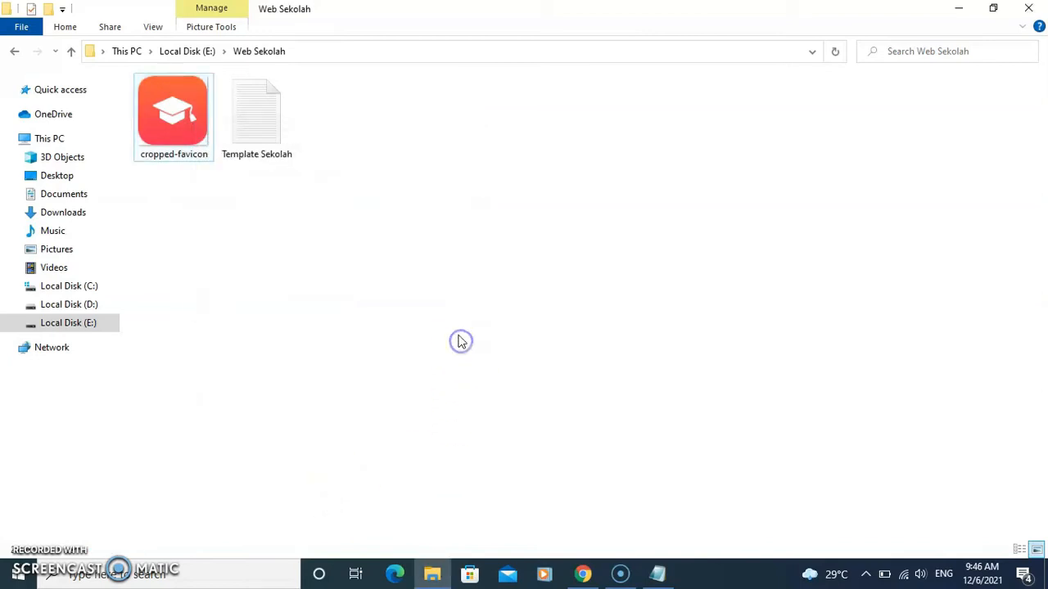
Step: Switch back to Chrome, glance at the SD HARAPAN BANGSA site and open the favicon configuration in the SMK HARAPAN blog's settings
click(583, 574)
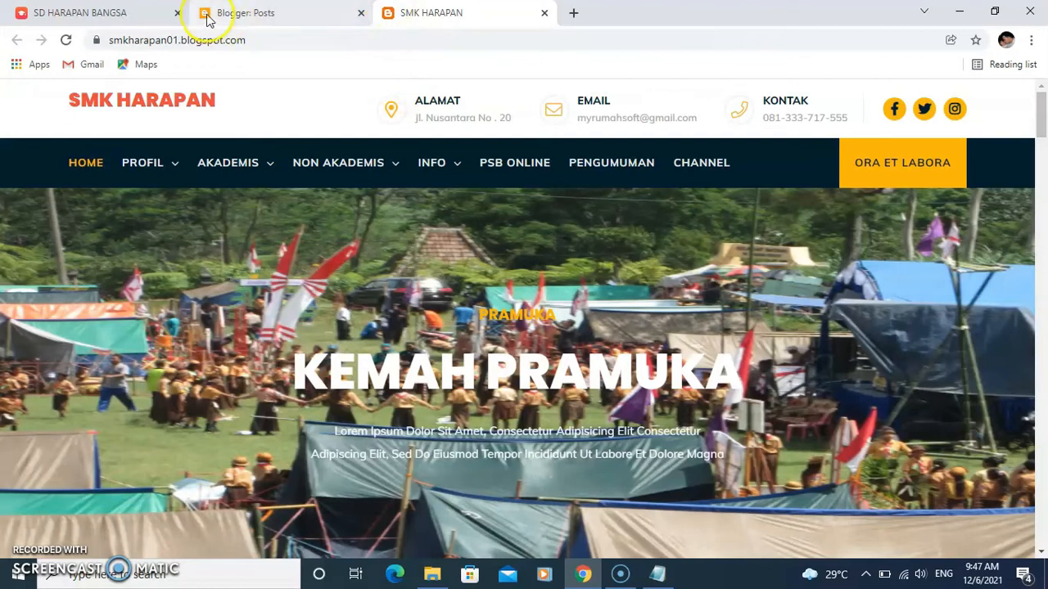
click(88, 16)
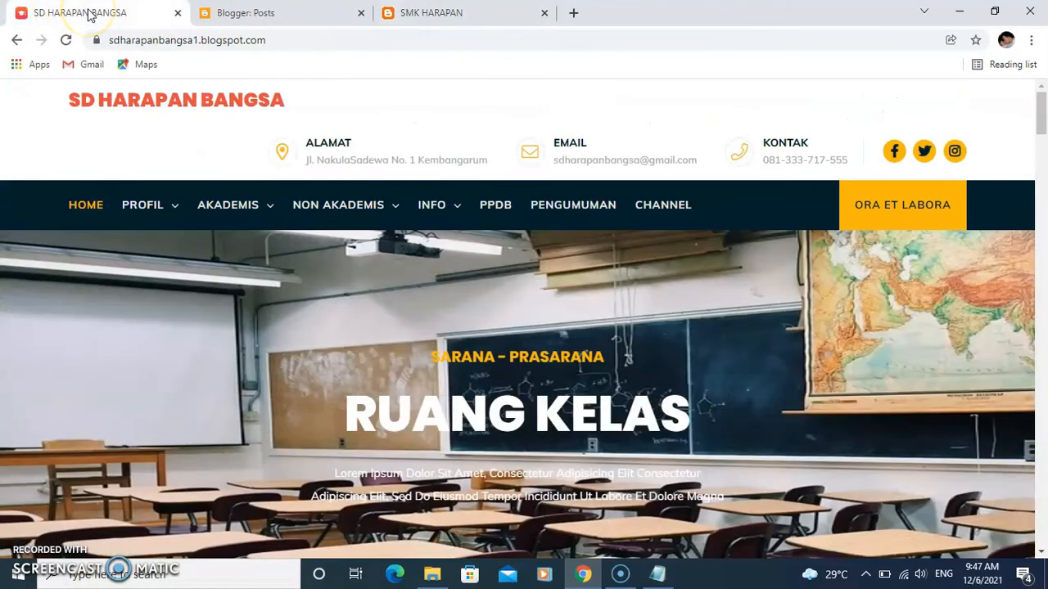
click(245, 13)
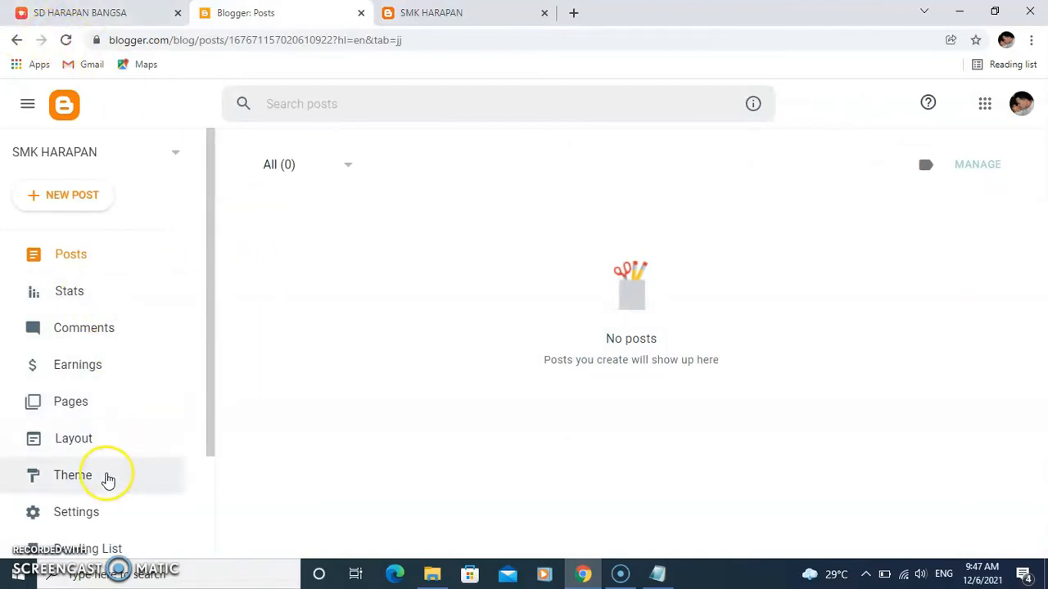
scroll(106, 454, down, 1)
click(70, 441)
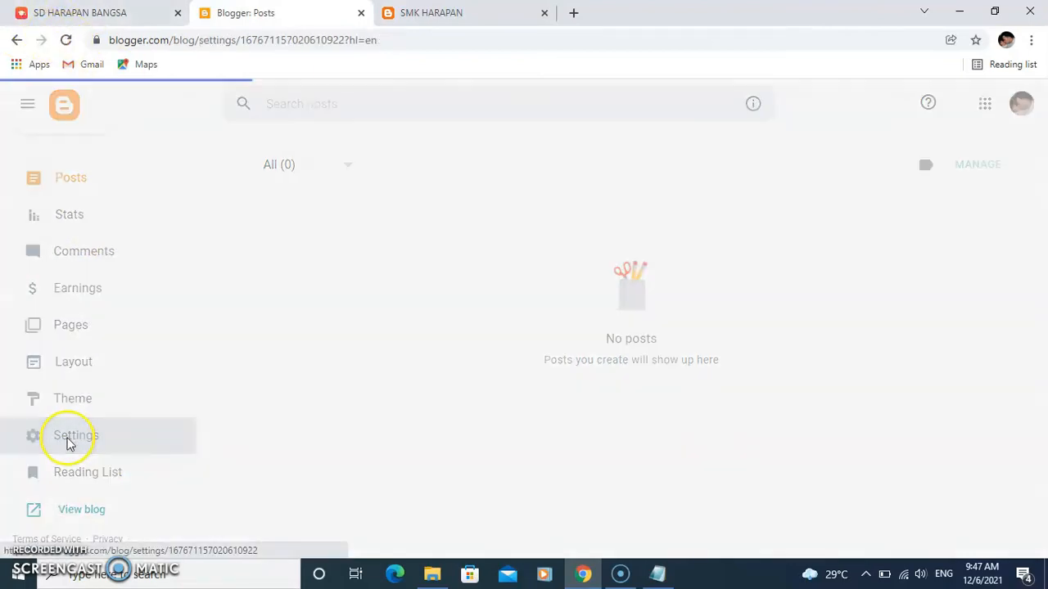
scroll(287, 389, down, 2)
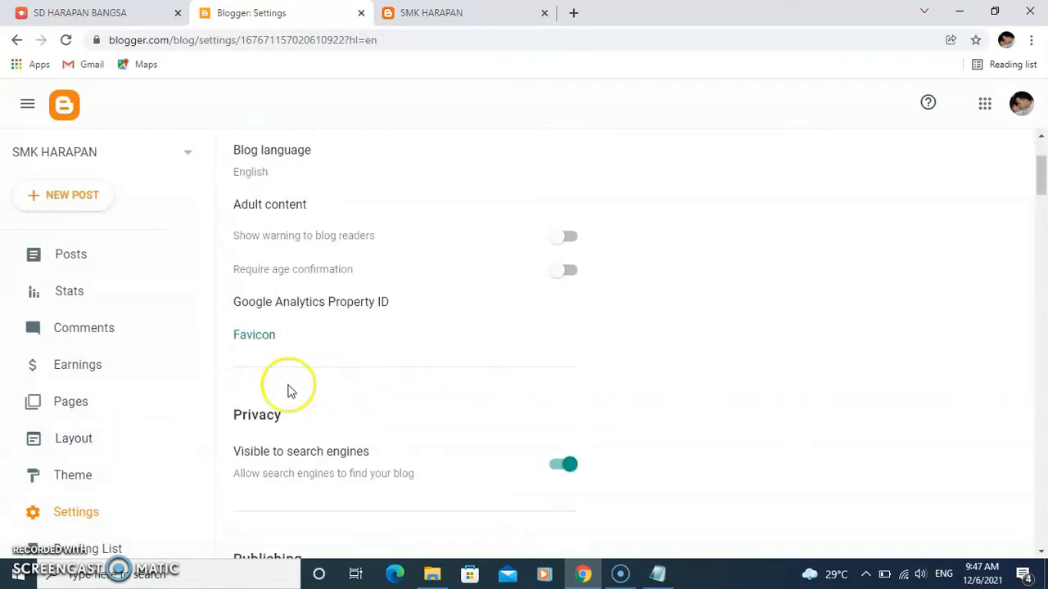
click(256, 337)
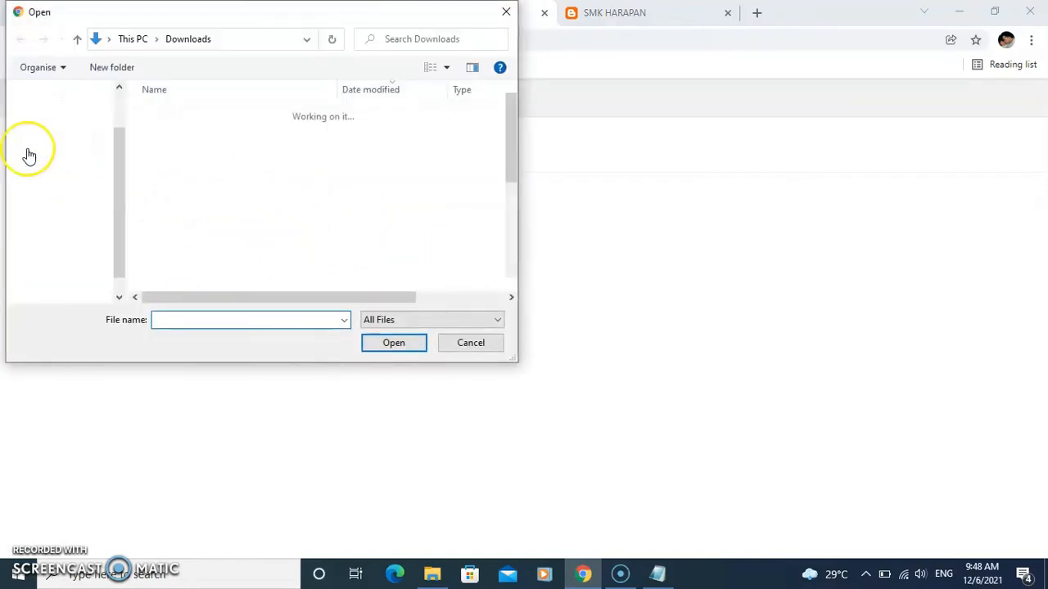
Step: Upload cropped-favicon from the Web Sekolah folder on Local Disk (E:) as the blog's favicon and save it
click(82, 279)
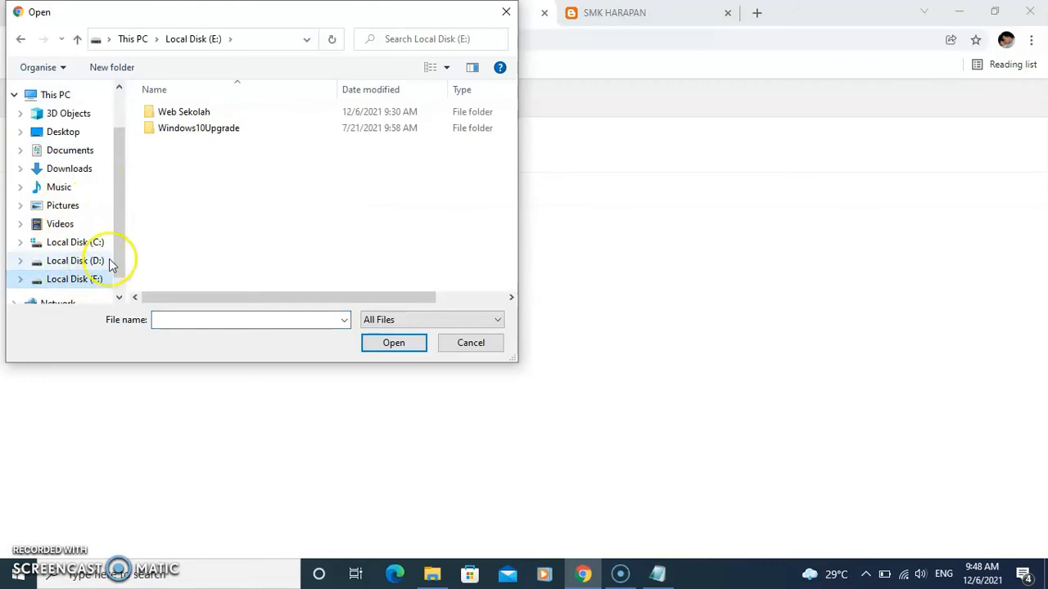
double_click(176, 114)
click(176, 127)
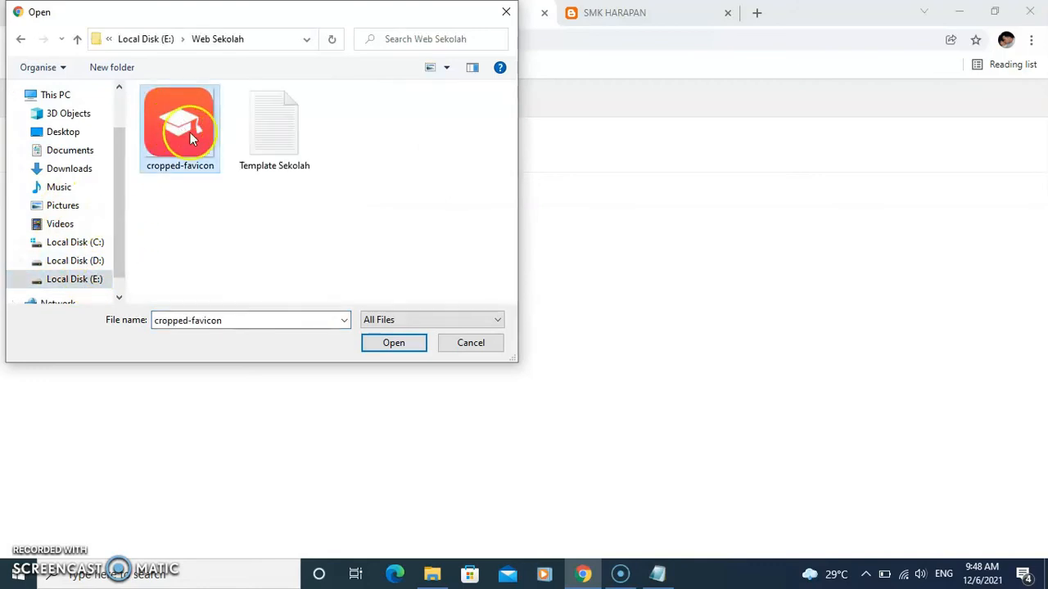
click(375, 347)
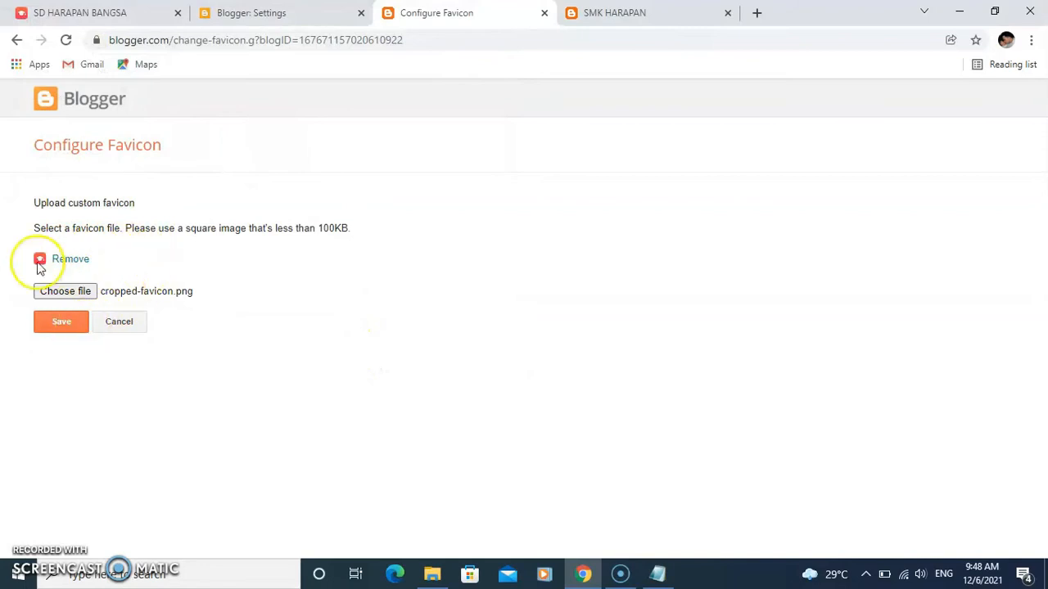
click(60, 323)
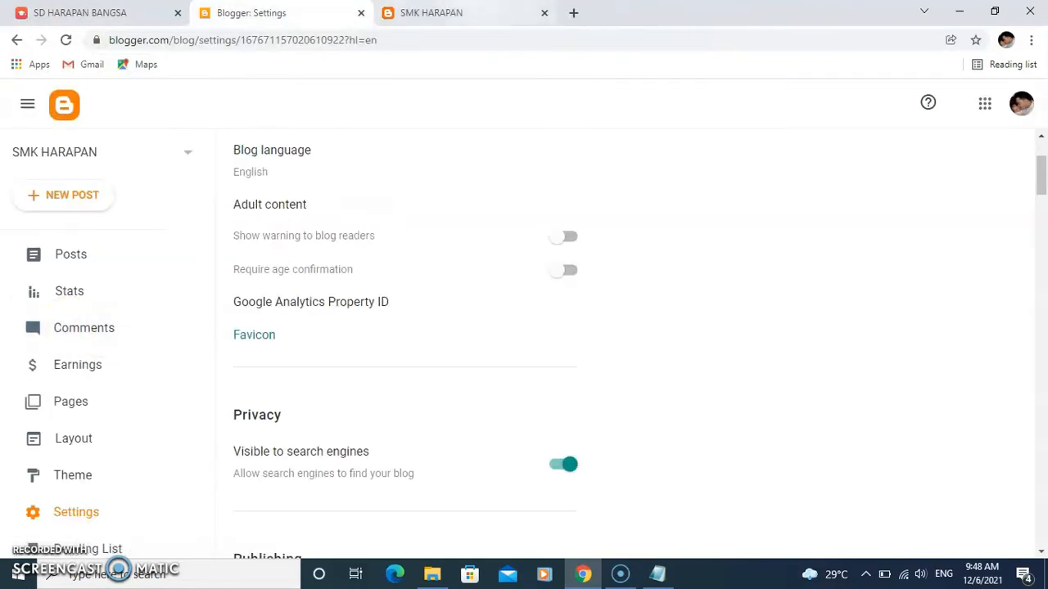
Step: Reload the published SMK HARAPAN site twice to check its favicon
click(446, 13)
click(257, 42)
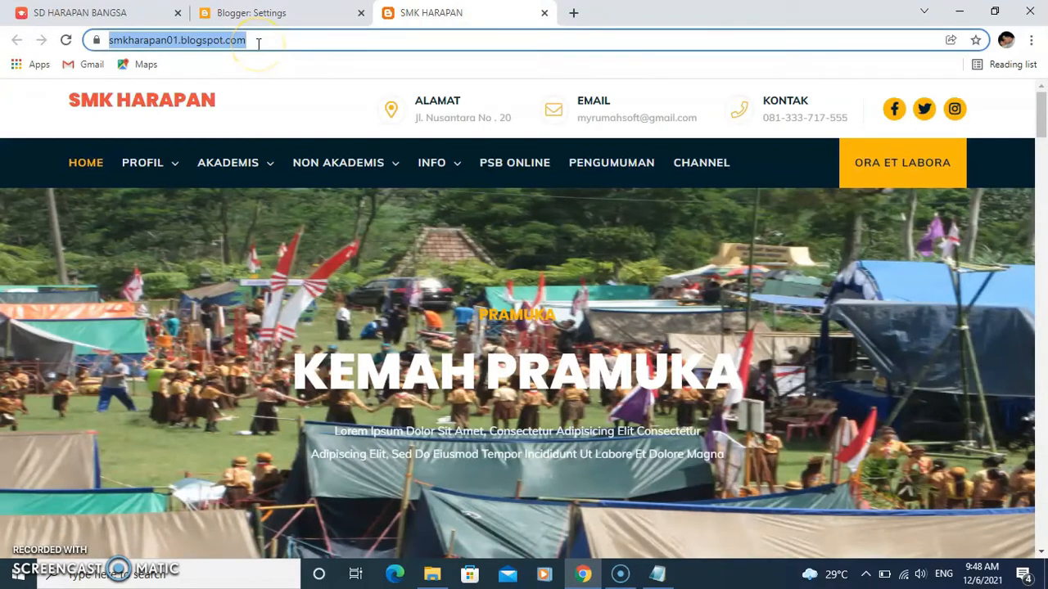
key(Return)
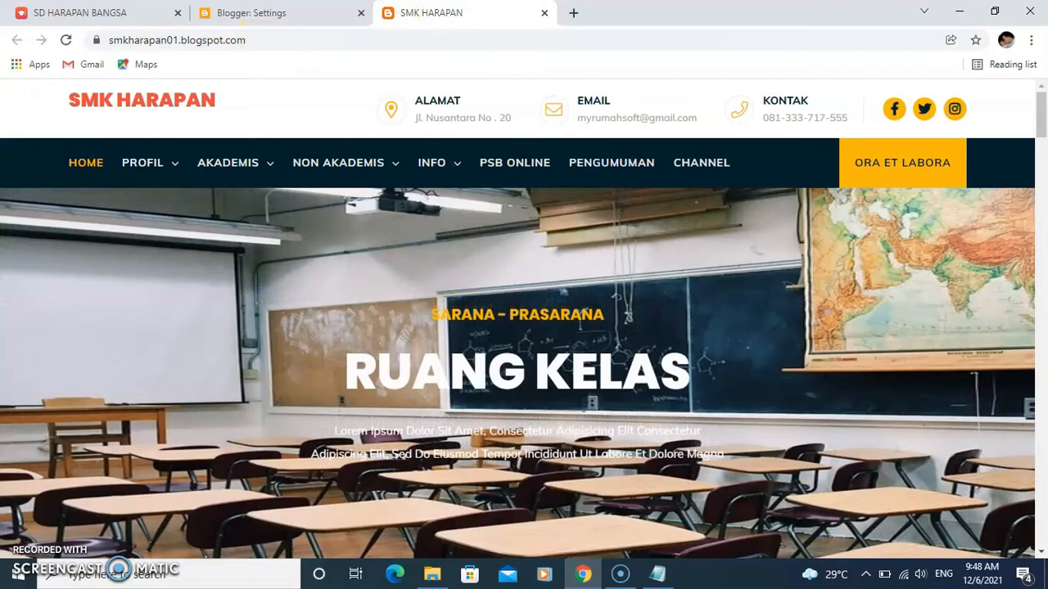
click(264, 48)
key(Return)
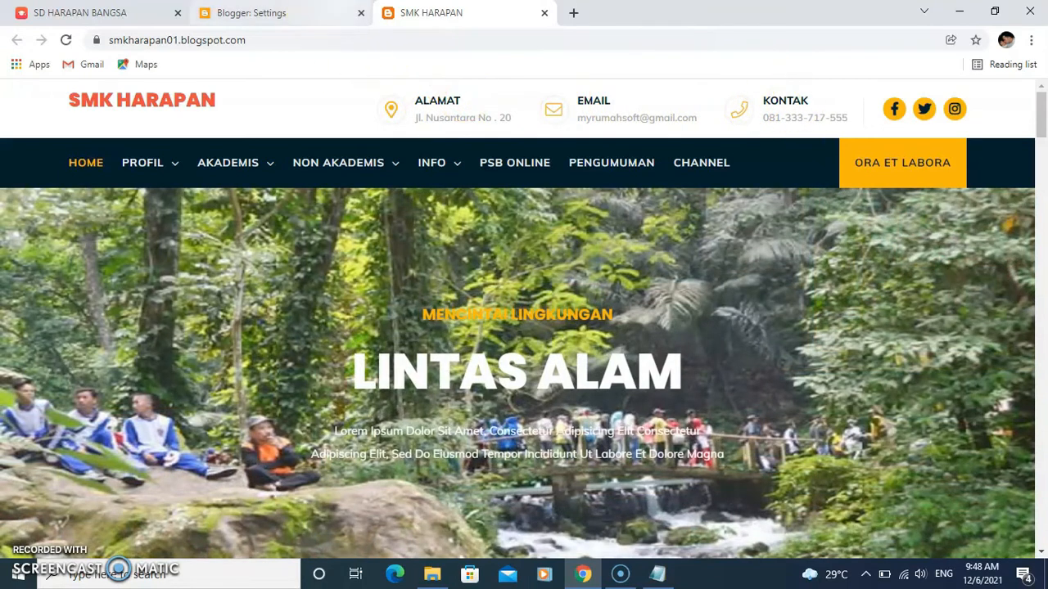
Step: Return to the Blogger dashboard and open the custom theme's HTML for editing
click(246, 12)
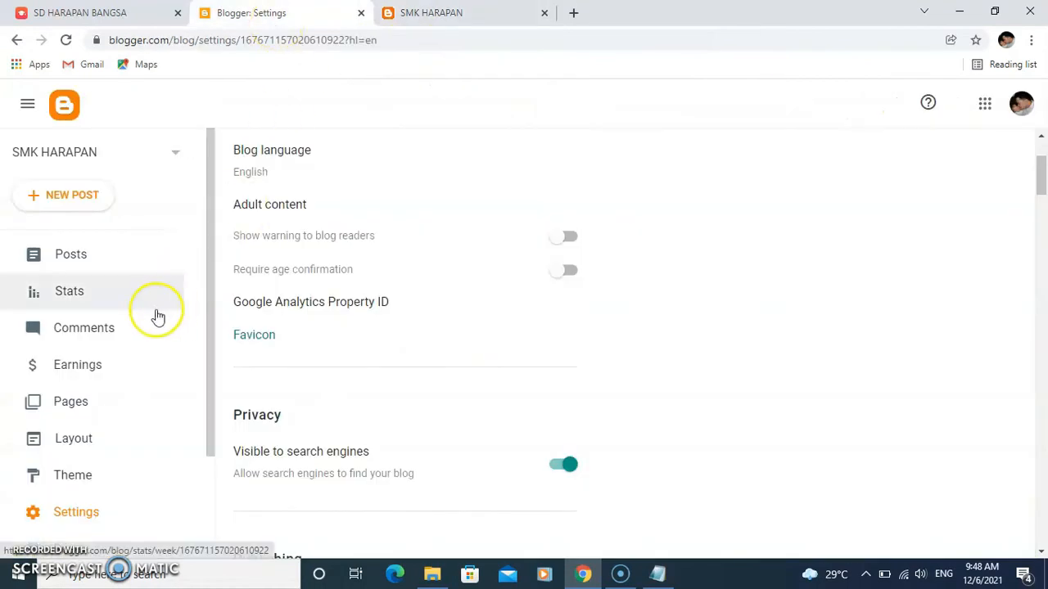
click(86, 482)
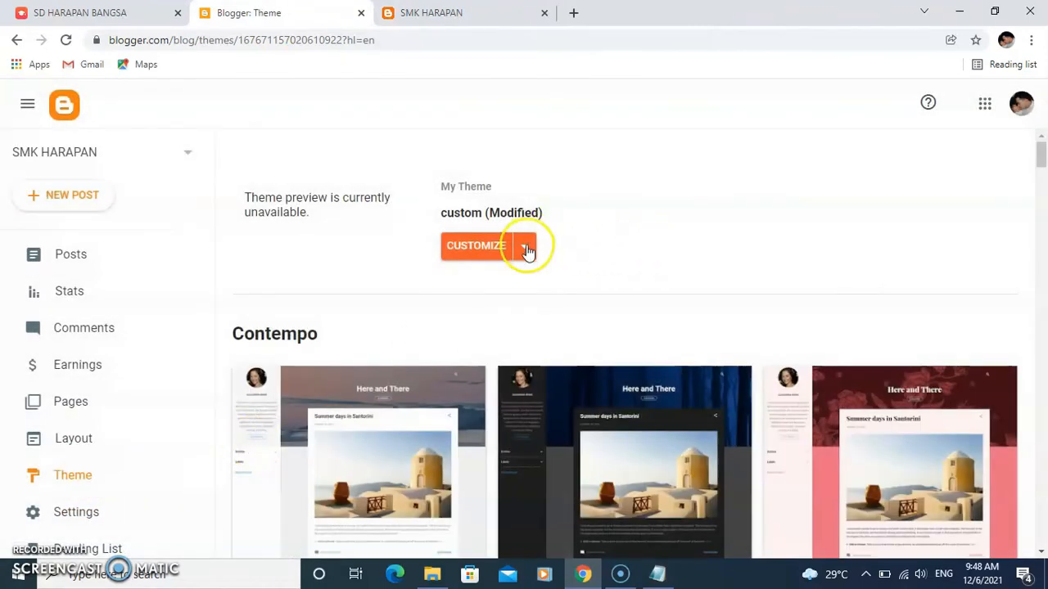
click(528, 251)
click(335, 370)
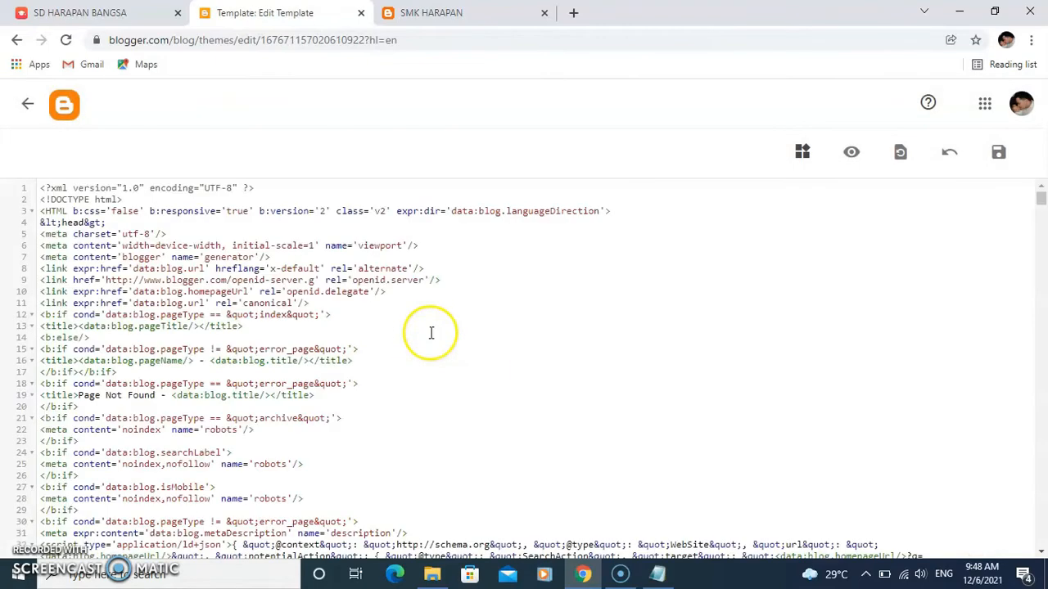
Step: Find the Alamat entry in the theme's mobile menu code and replace its subtitle with the school's street address
scroll(175, 354, down, 20)
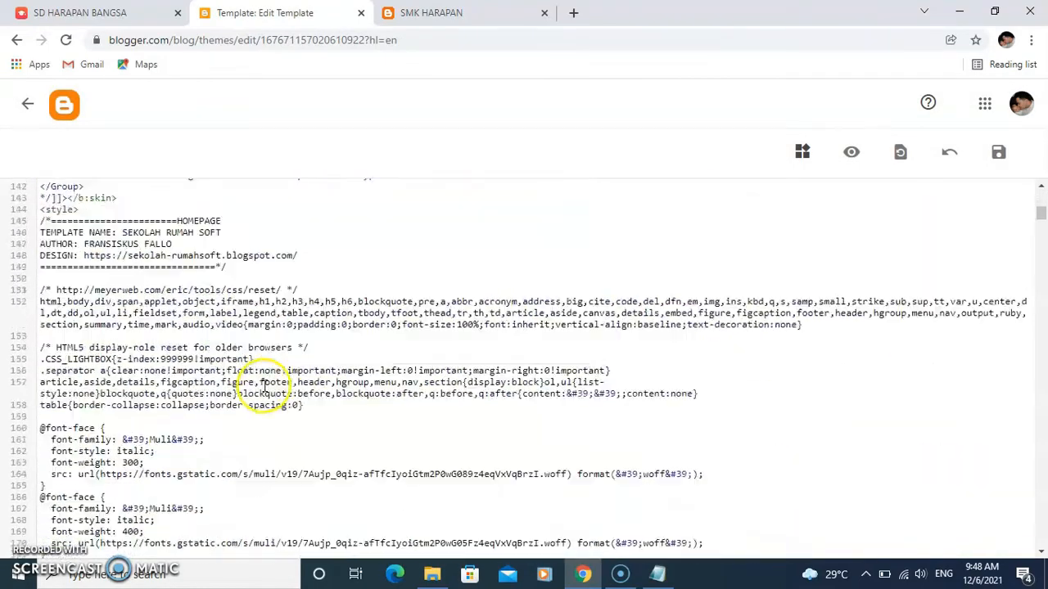
scroll(273, 377, up, 6)
scroll(274, 382, down, 14)
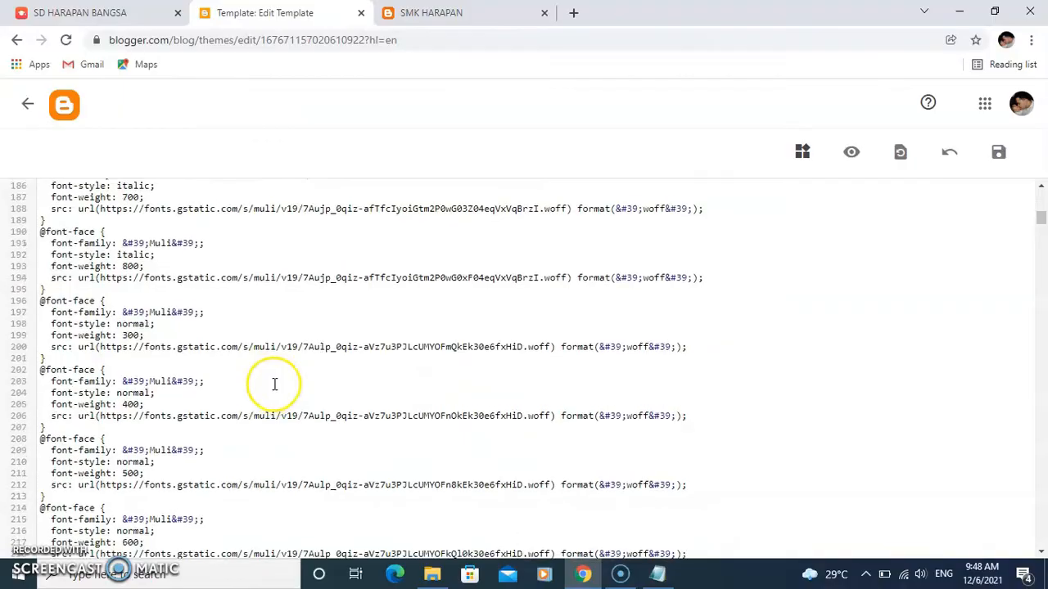
scroll(277, 386, down, 20)
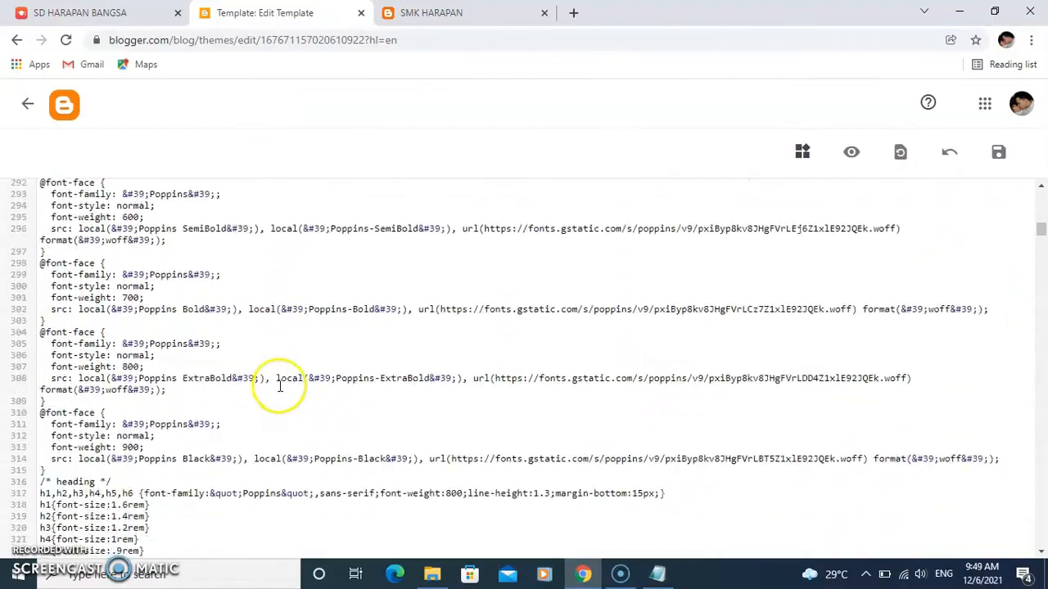
scroll(282, 390, down, 20)
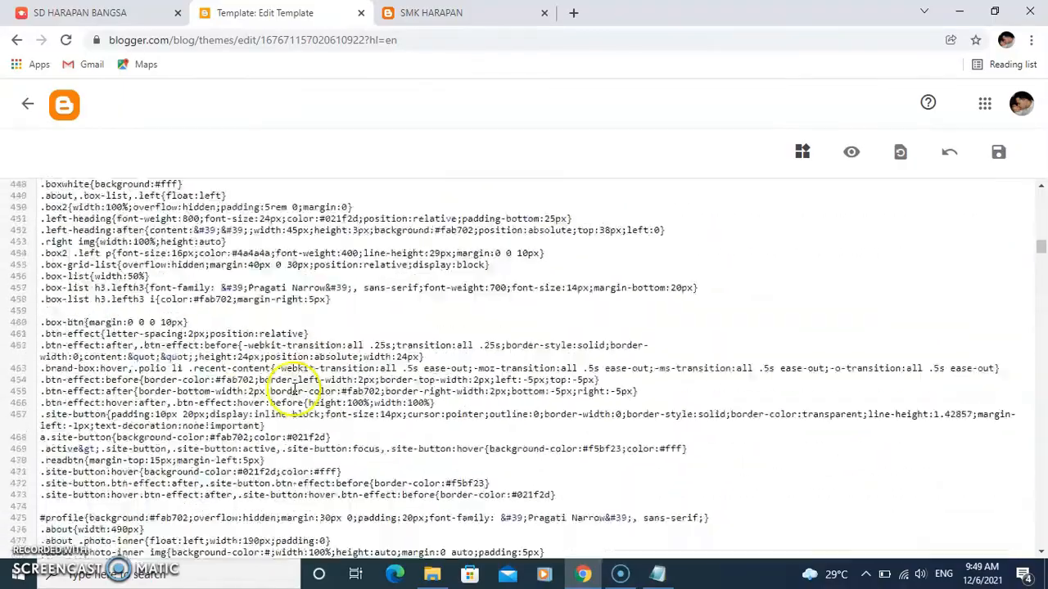
scroll(309, 388, down, 15)
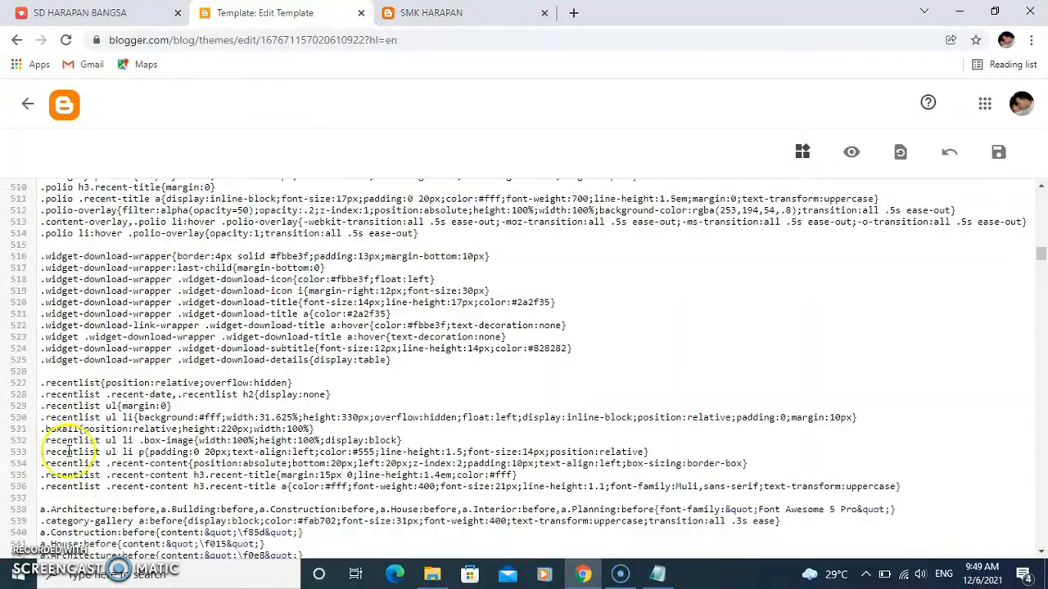
scroll(168, 453, down, 20)
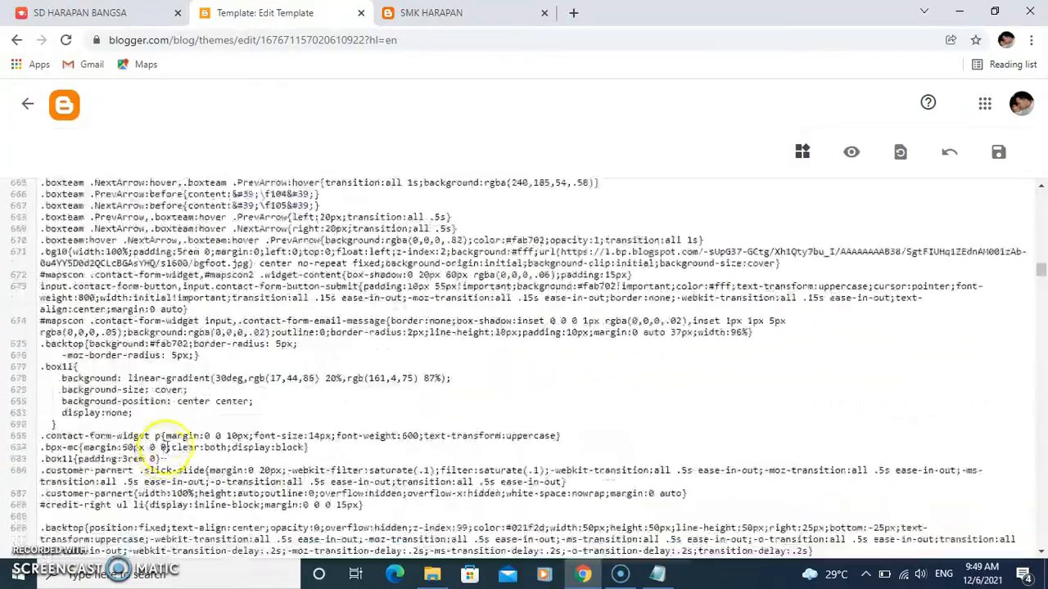
scroll(174, 436, down, 20)
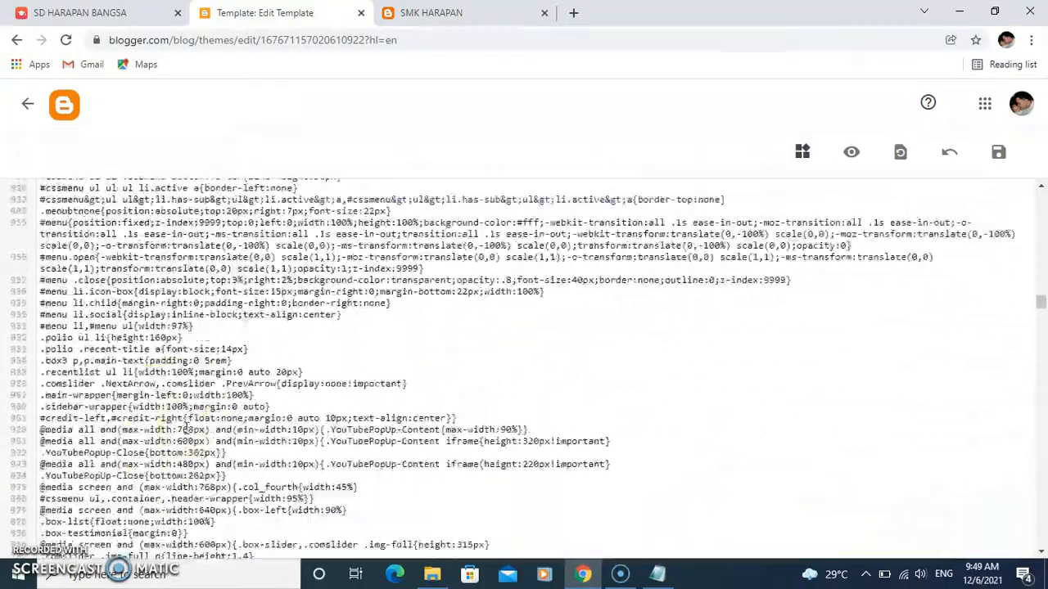
scroll(185, 429, down, 20)
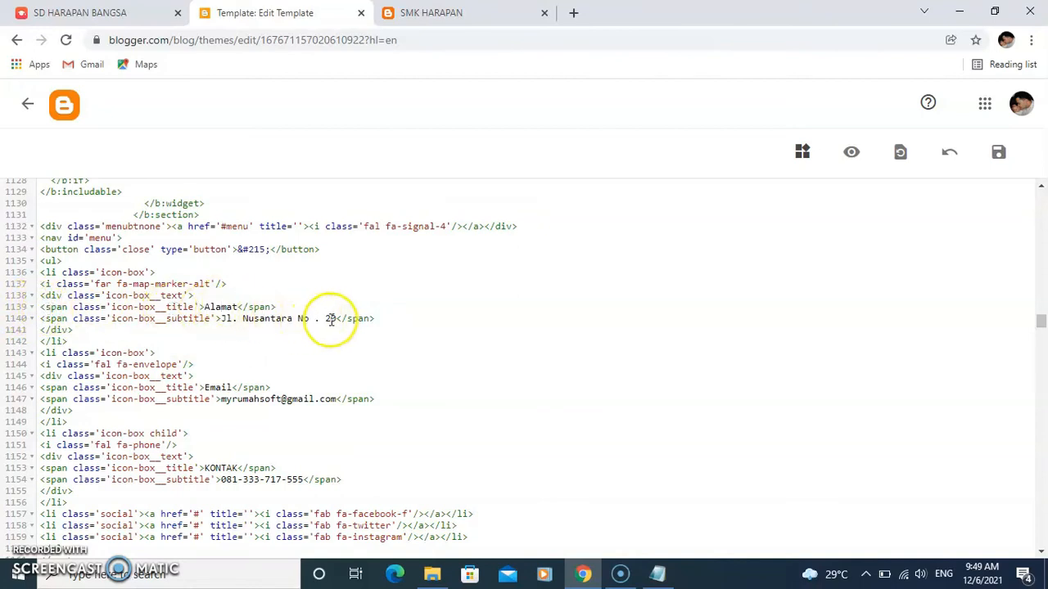
drag(336, 318, 250, 321)
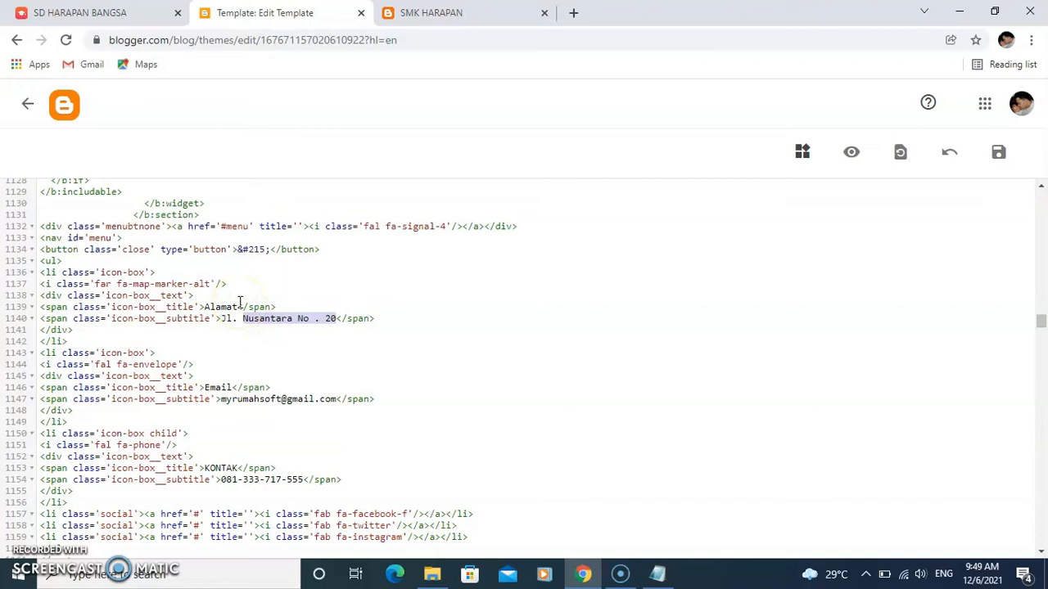
text(Hara)
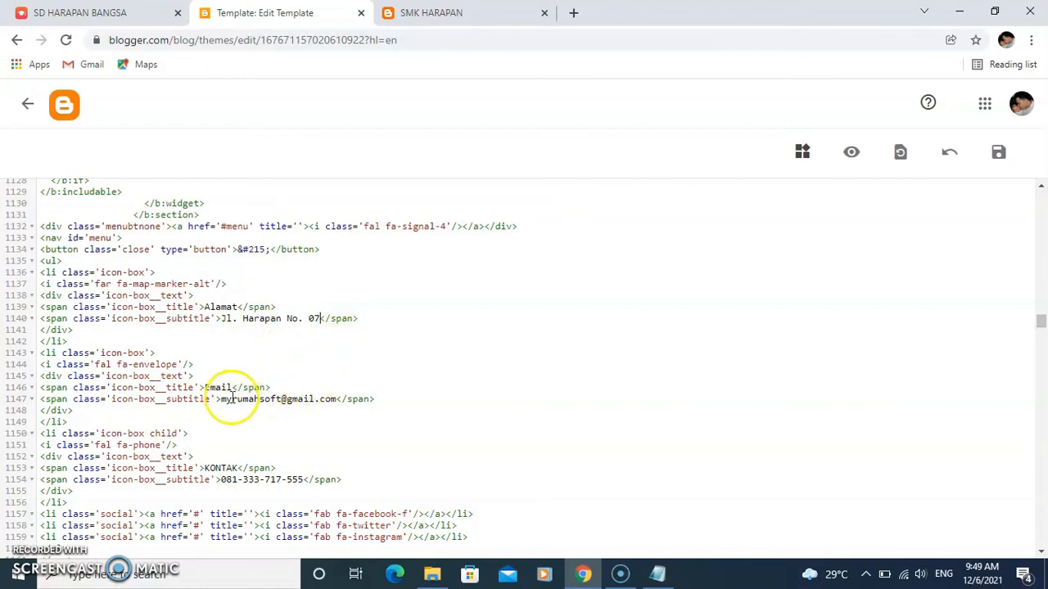
Step: Replace the Email and KONTAK subtitles in the menu code with the school's e-mail address and phone number, and save the theme
drag(221, 398, 282, 399)
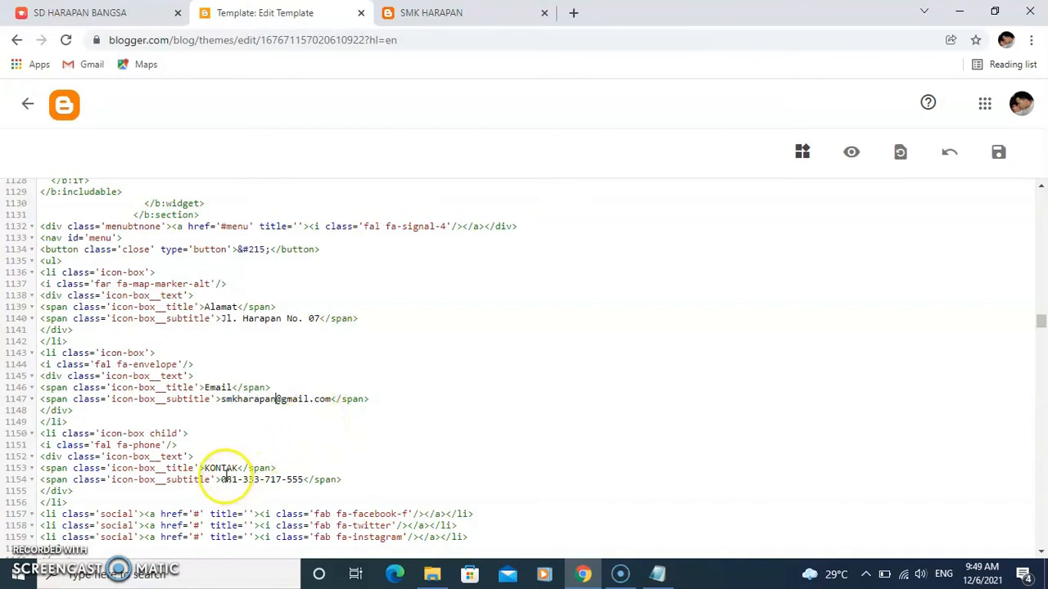
drag(242, 480, 302, 482)
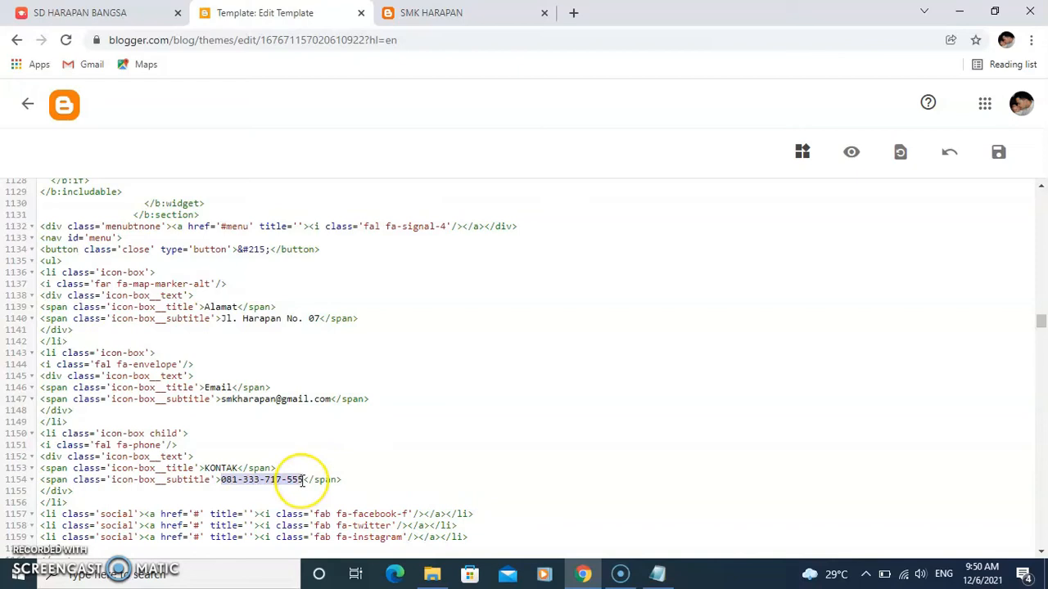
text(08)
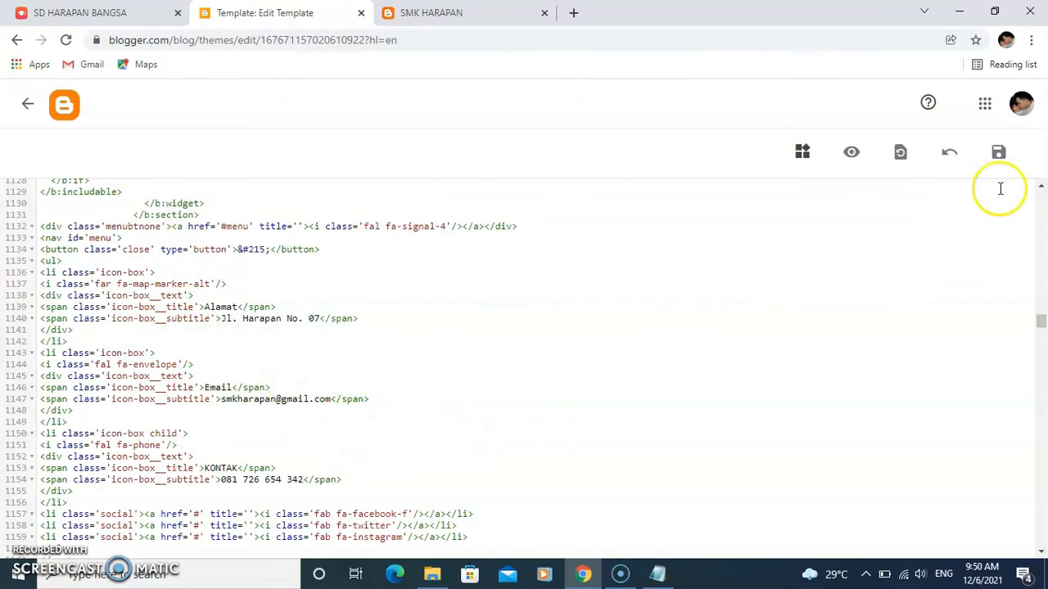
click(1000, 154)
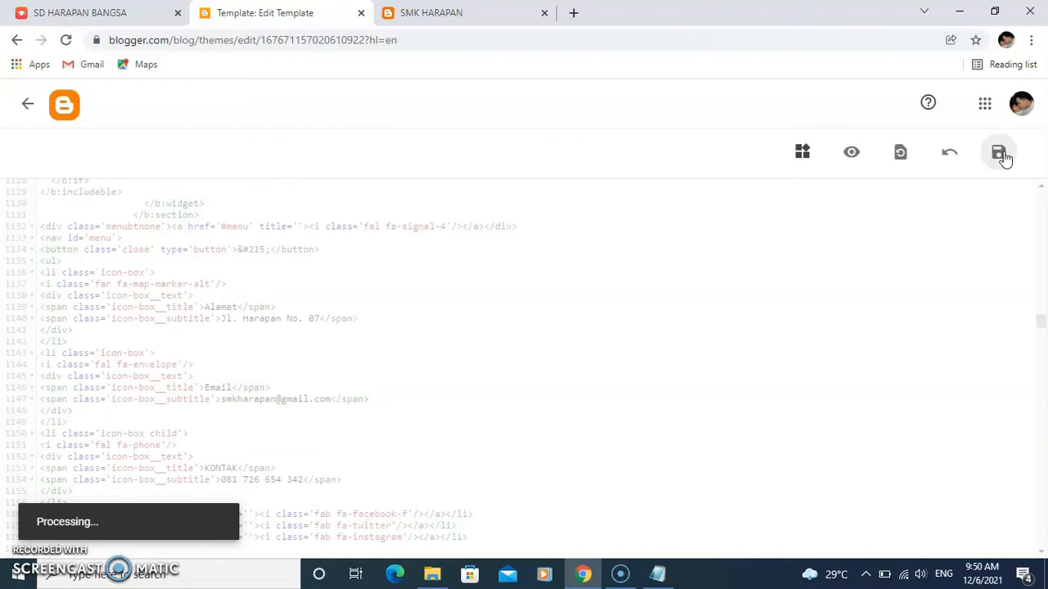
click(477, 253)
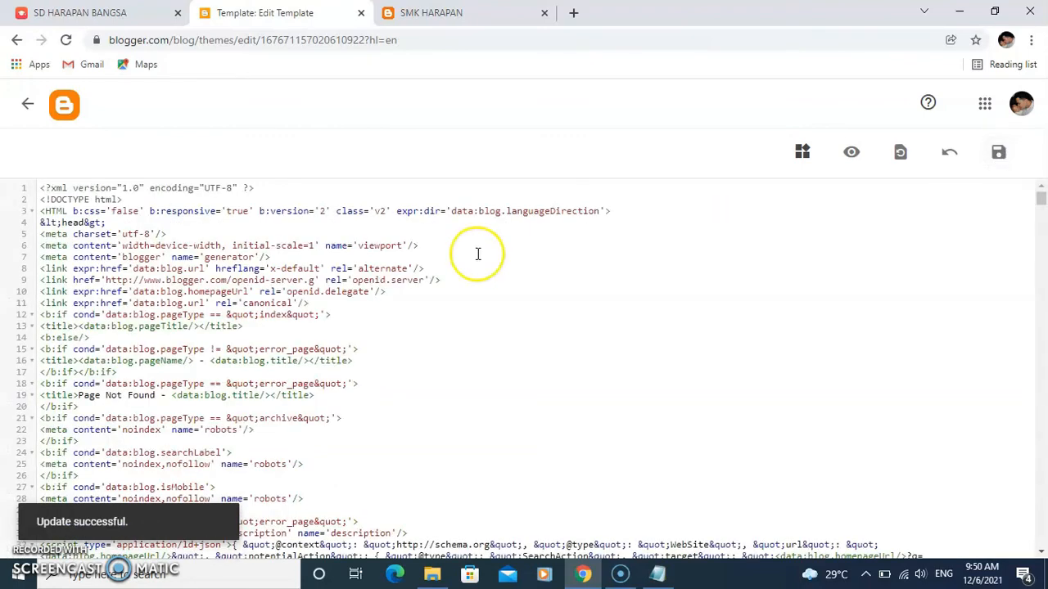
Step: Reload the published SMK HARAPAN site and check the address, e-mail and contact details in its header
click(458, 12)
click(261, 42)
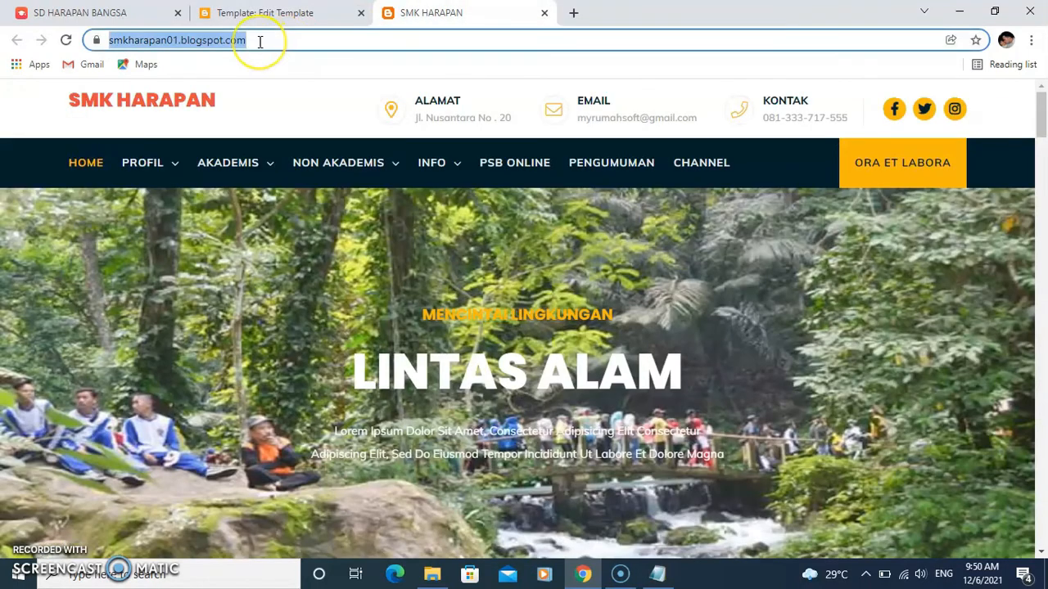
key(Return)
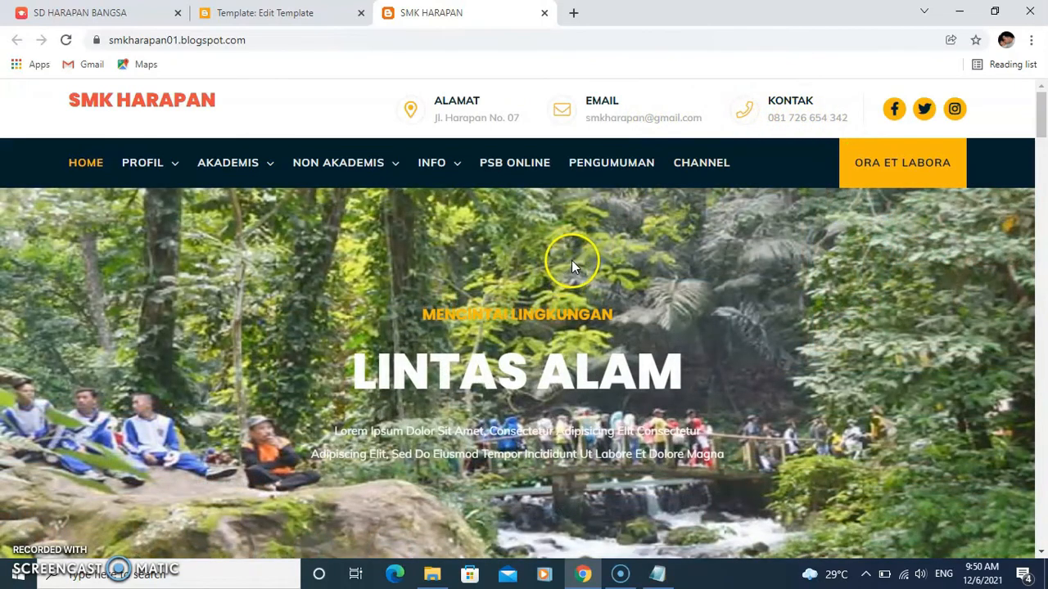
scroll(572, 260, down, 3)
scroll(574, 270, up, 3)
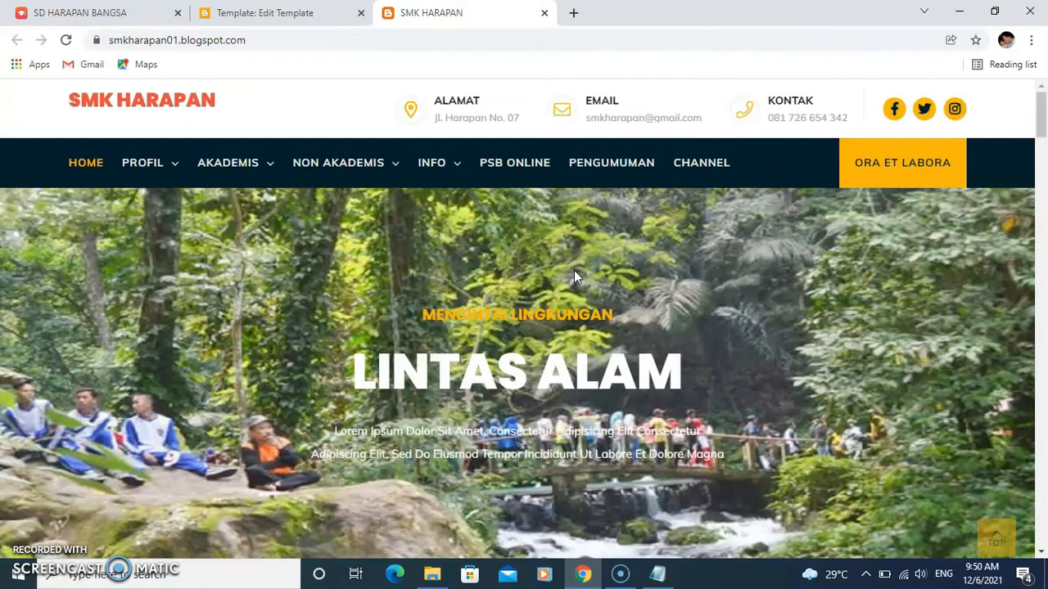
Step: Preview the site's navigation submenus and test the Facebook and Instagram links in the header
mouse_move(133, 171)
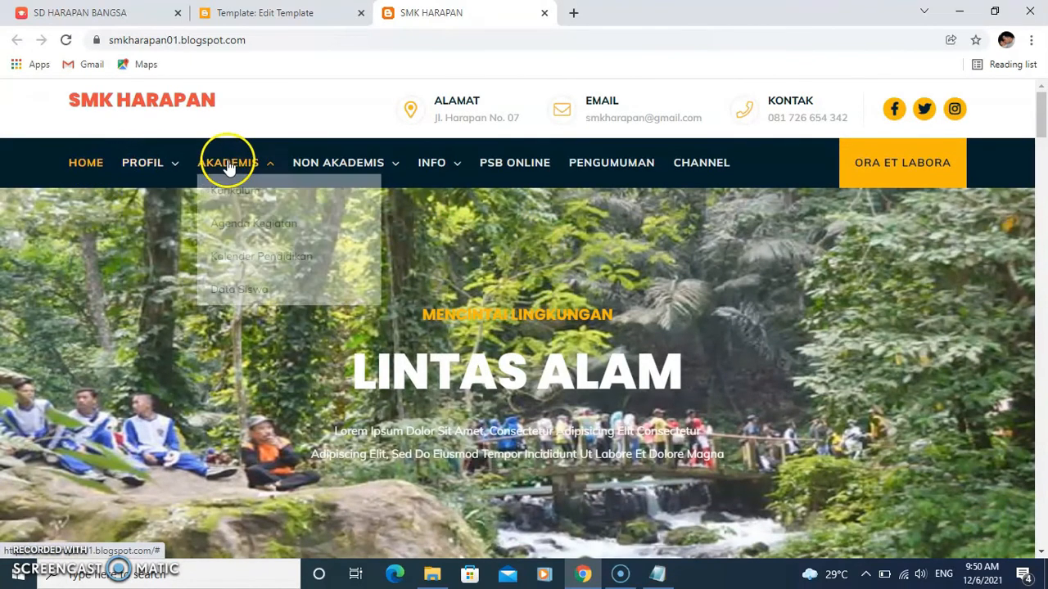
mouse_move(348, 167)
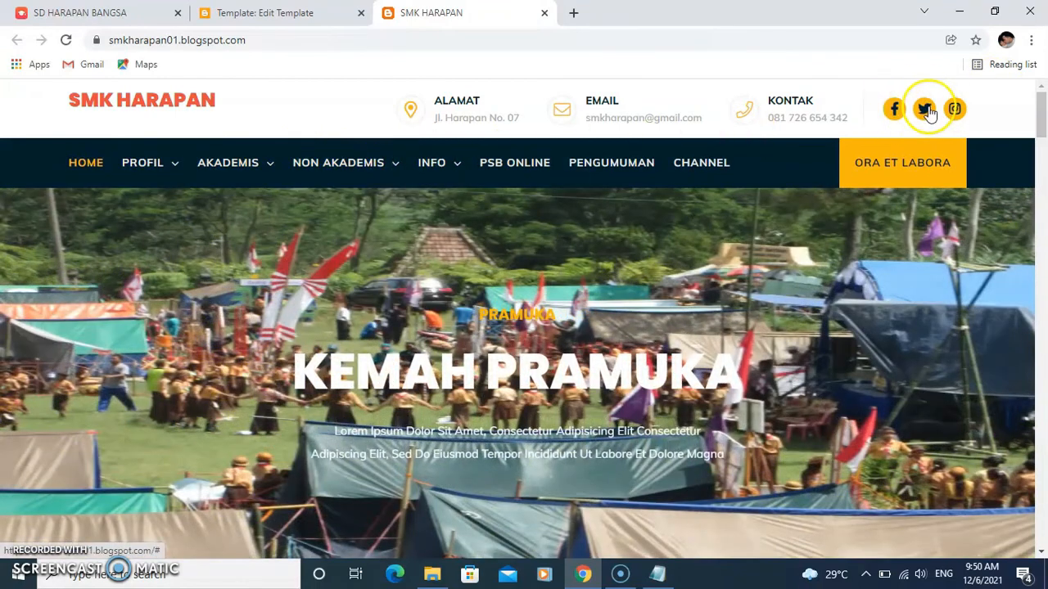
click(895, 110)
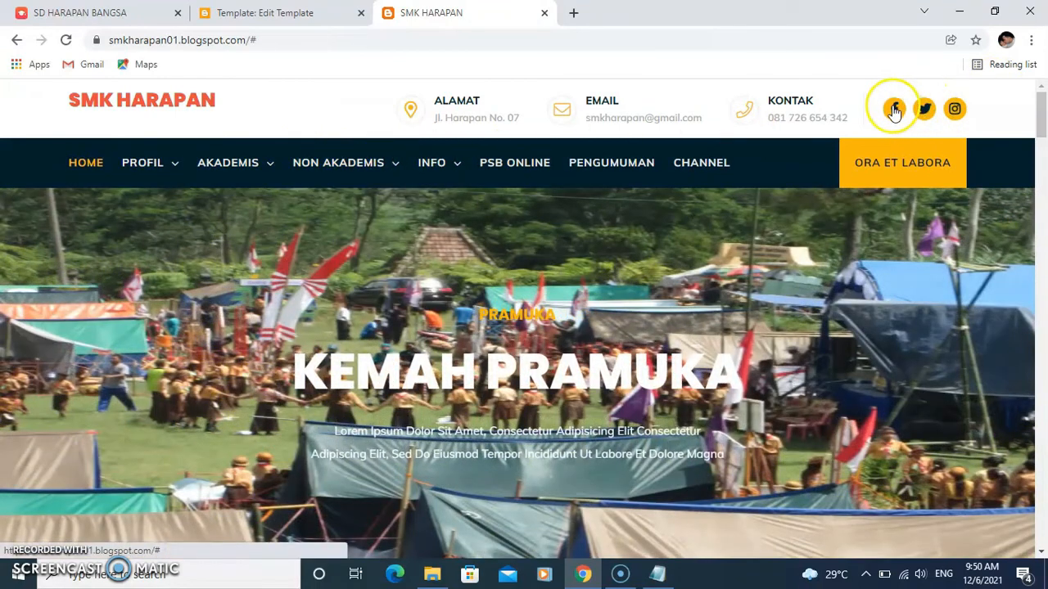
click(257, 40)
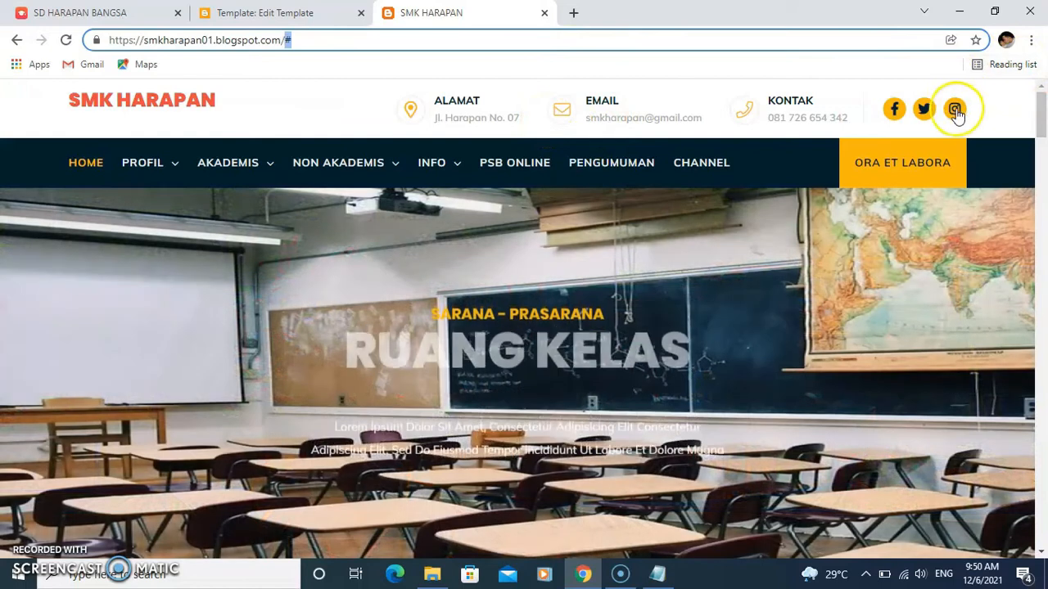
click(954, 109)
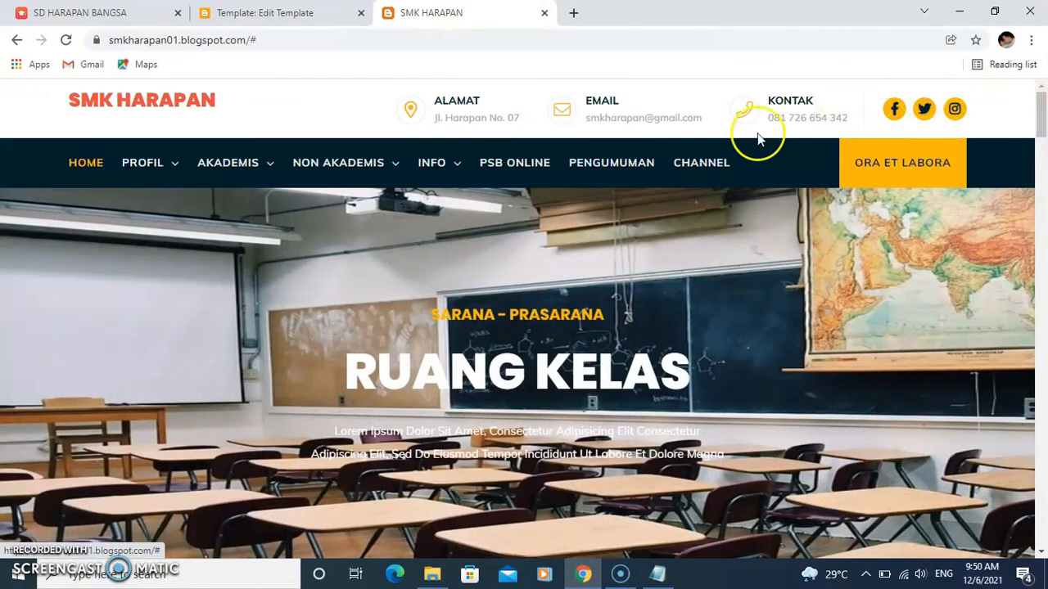
mouse_move(300, 156)
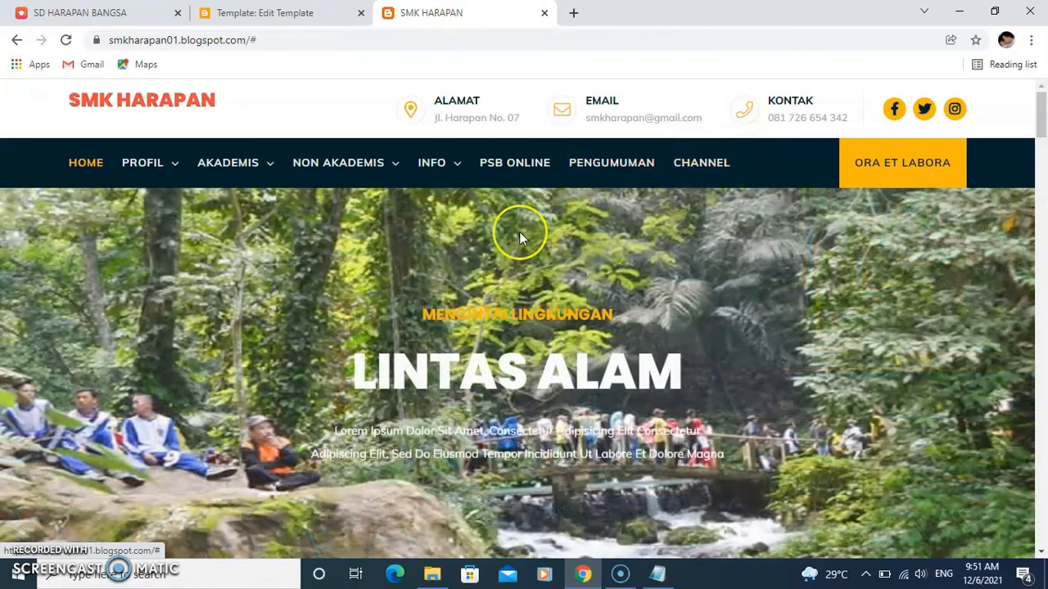
Step: Look through the homepage sections of the published site, from the slider down to the progress and testimonial blocks
scroll(519, 232, down, 12)
scroll(525, 239, down, 18)
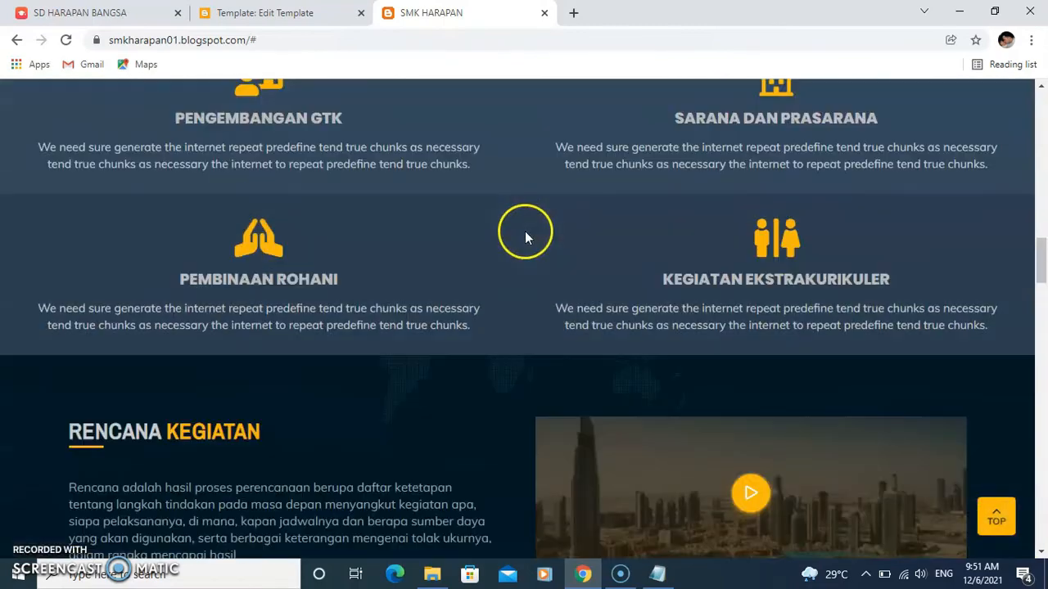
scroll(529, 239, down, 3)
scroll(529, 238, up, 10)
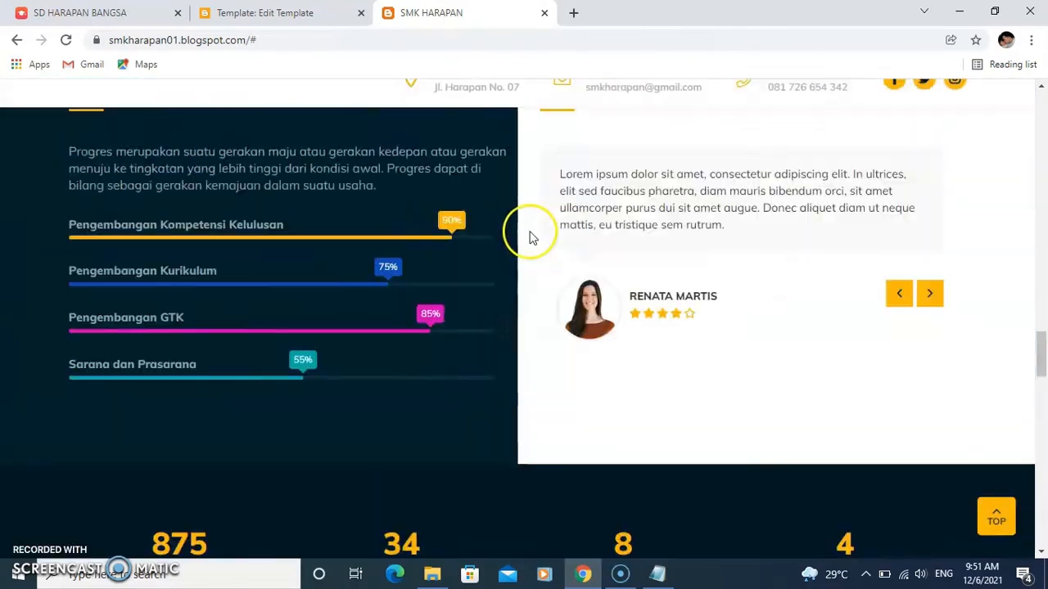